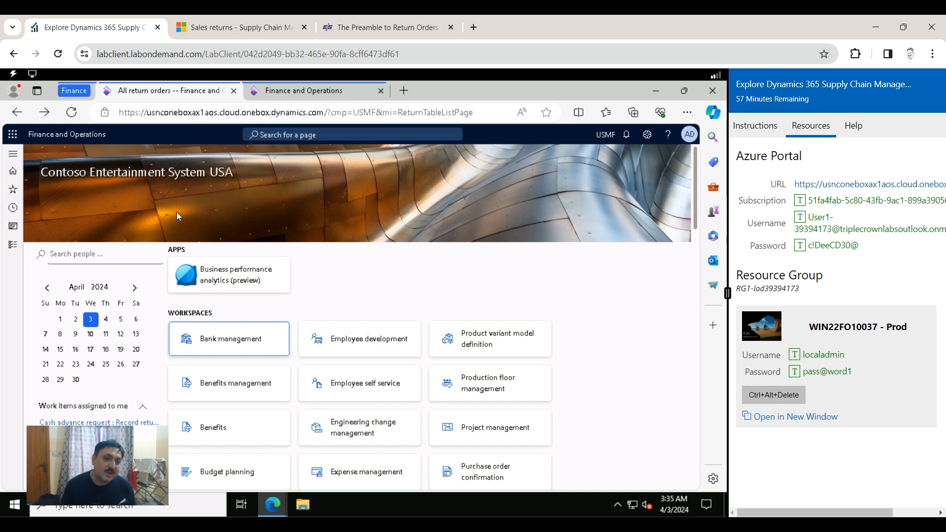
- Open the list of all return orders from the Sales and marketing module
left_click(12, 245)
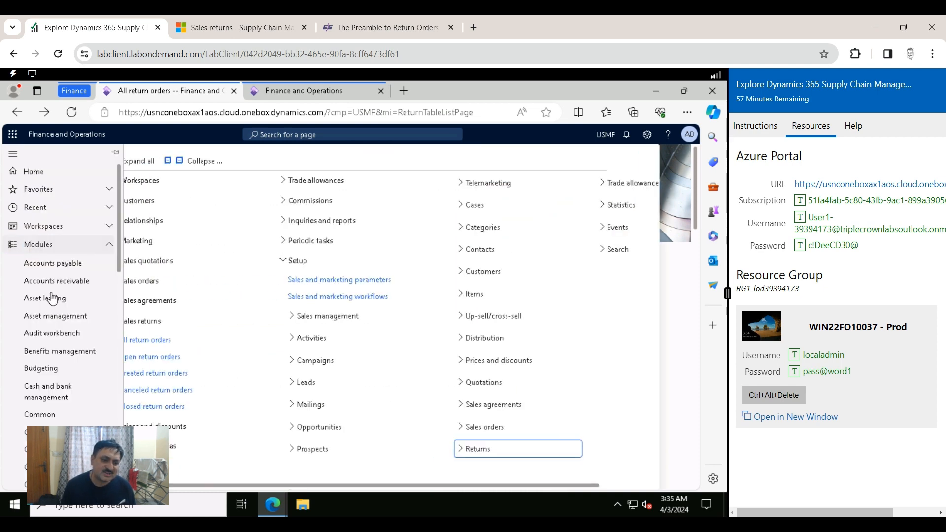
scroll(77, 393, "down", 10)
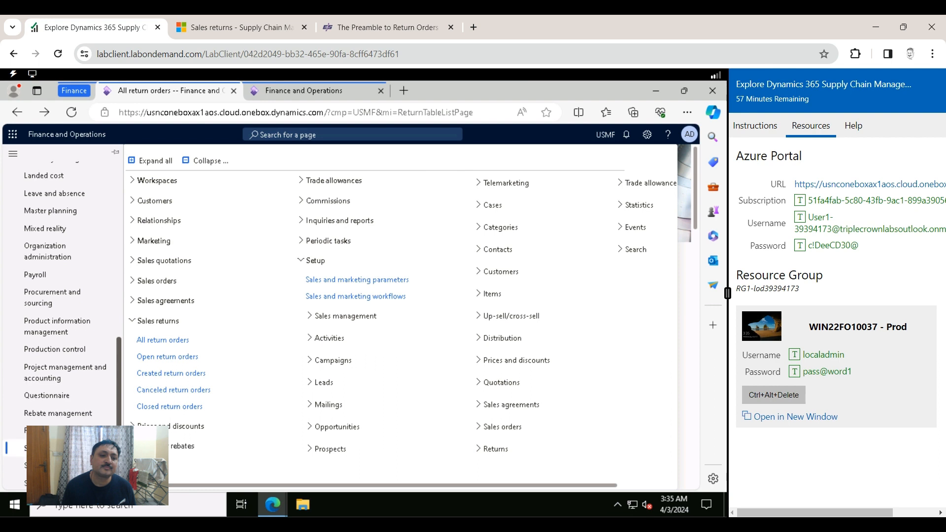
left_click(162, 344)
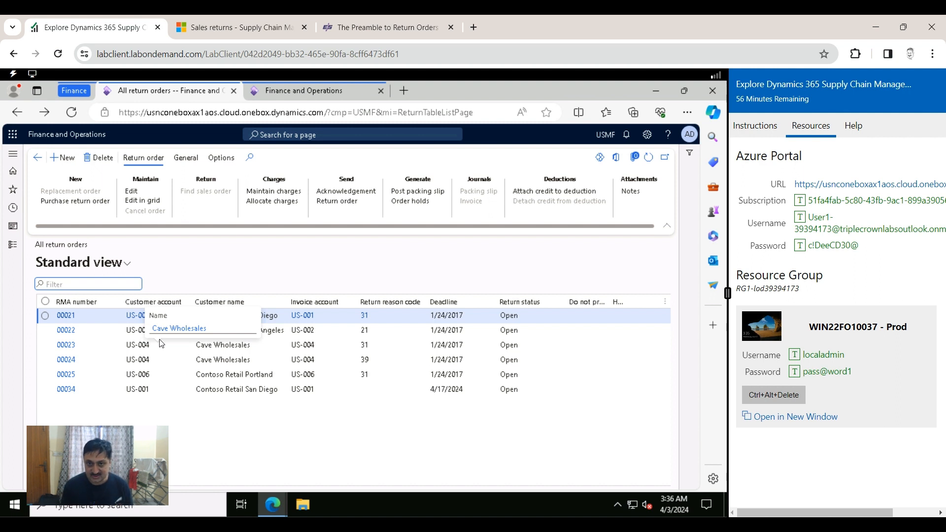
- Open the list of all sales orders from the Sales and marketing module
left_click(14, 251)
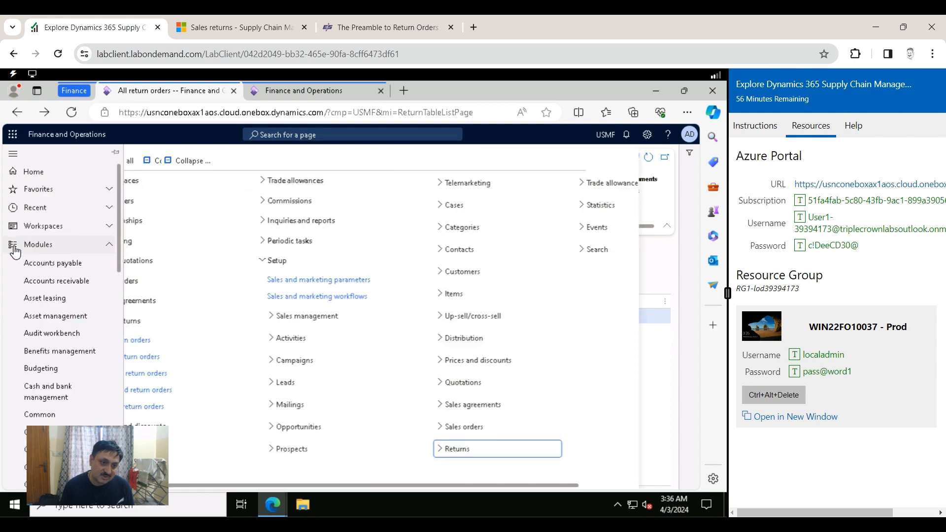
left_click(81, 282)
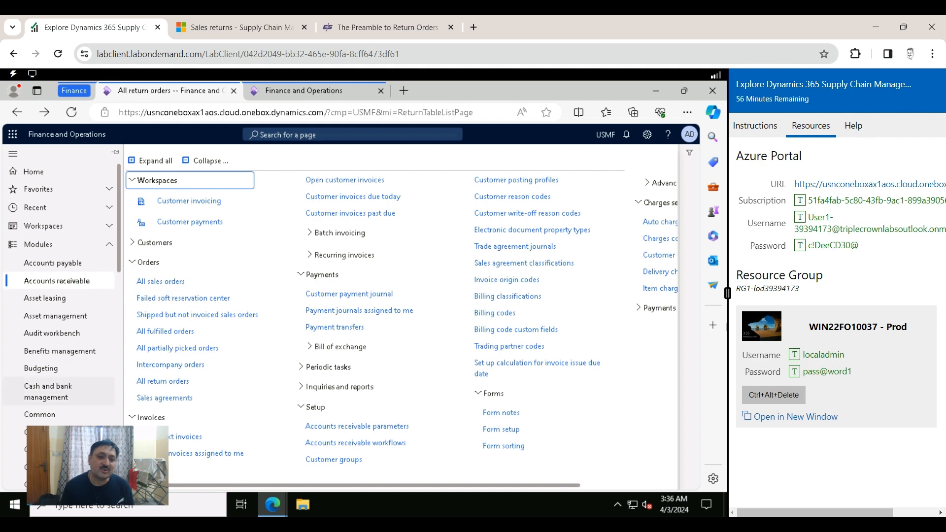
scroll(119, 267, "down", 5)
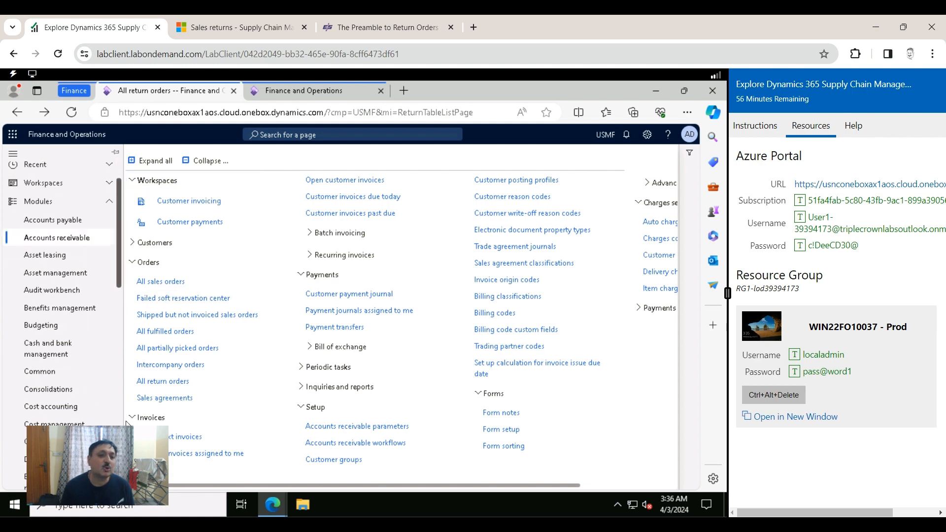
scroll(69, 295, "down", 2)
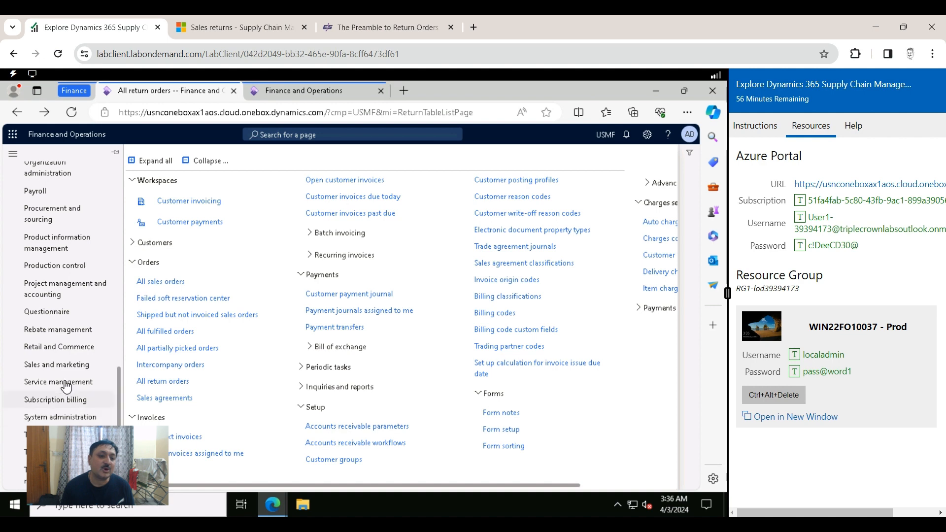
left_click(66, 365)
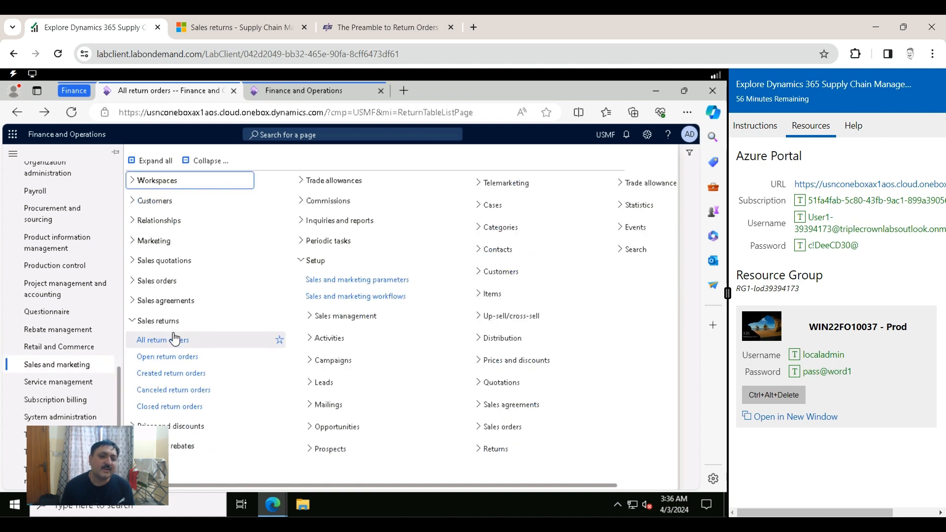
left_click(163, 281)
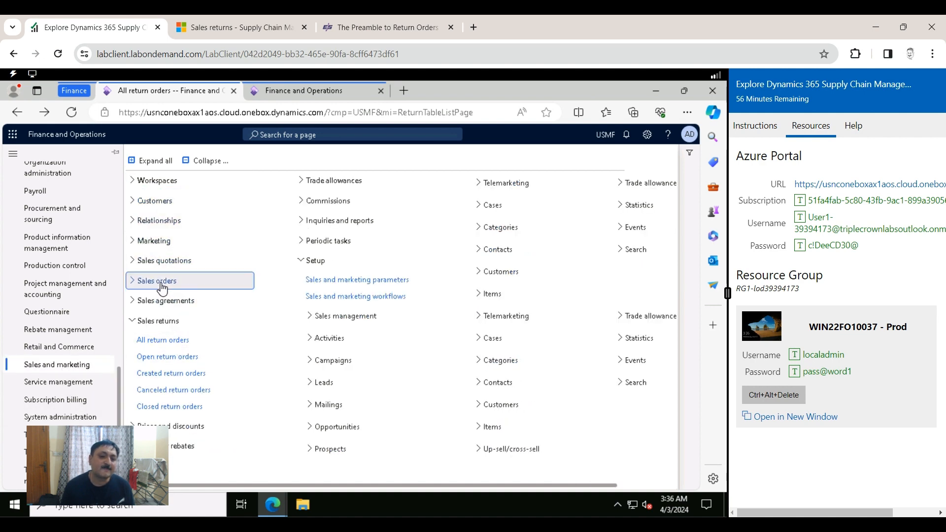
left_click(163, 302)
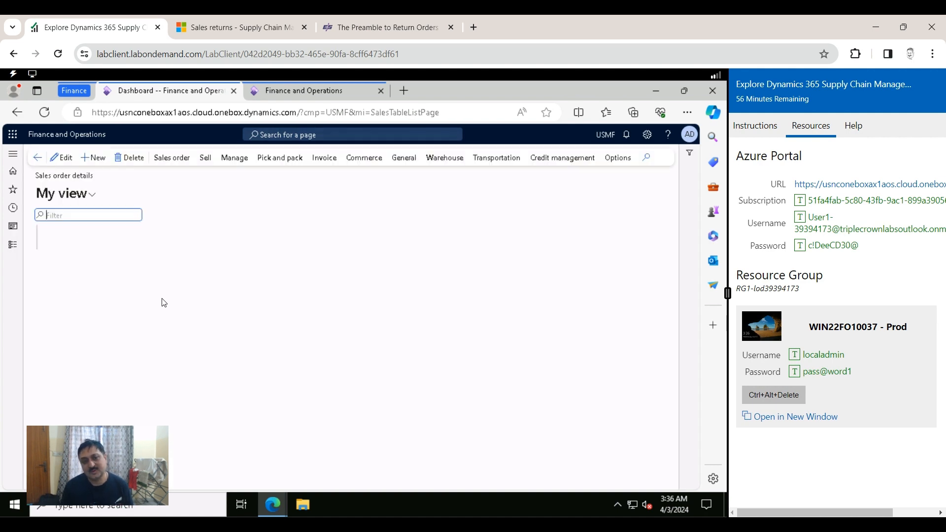
- Create a new sales order for customer account US-001, keeping the default header details
left_click(97, 160)
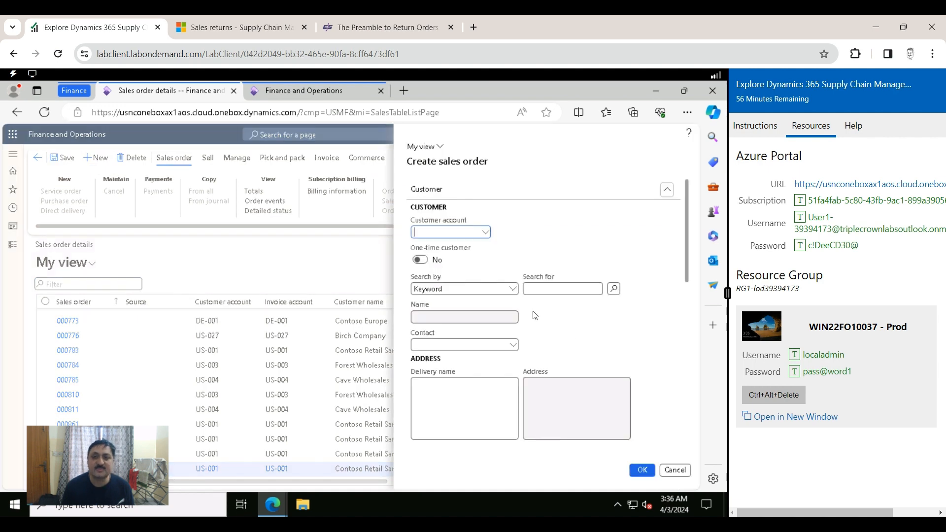
left_click(486, 234)
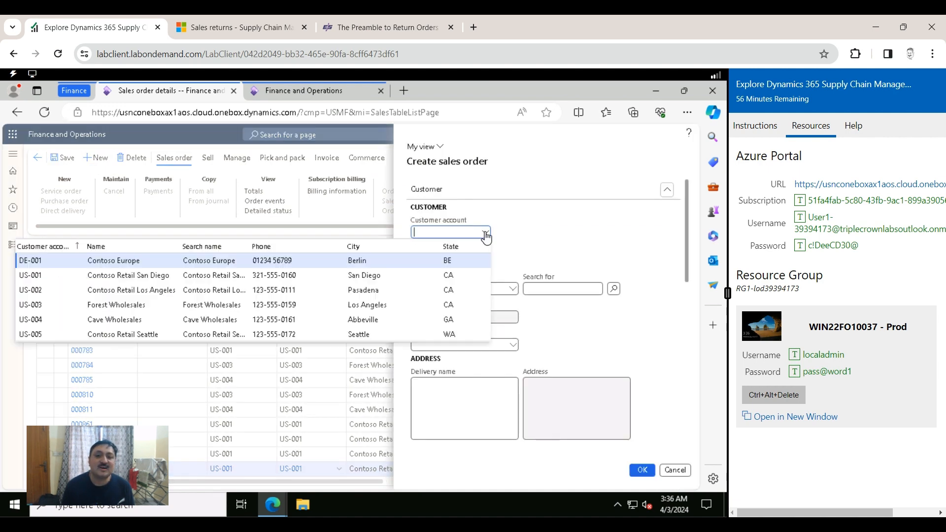
left_click(38, 277)
left_click_drag(687, 261, 682, 433)
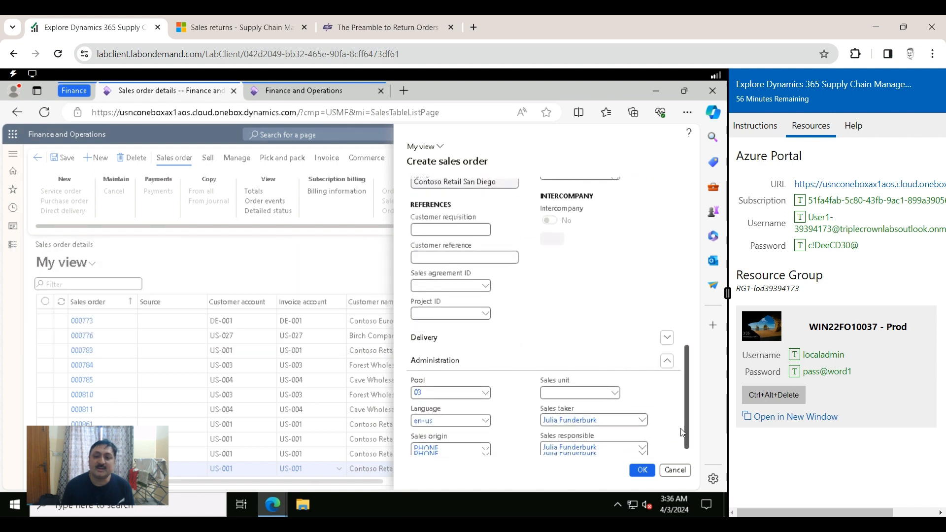
left_click(643, 474)
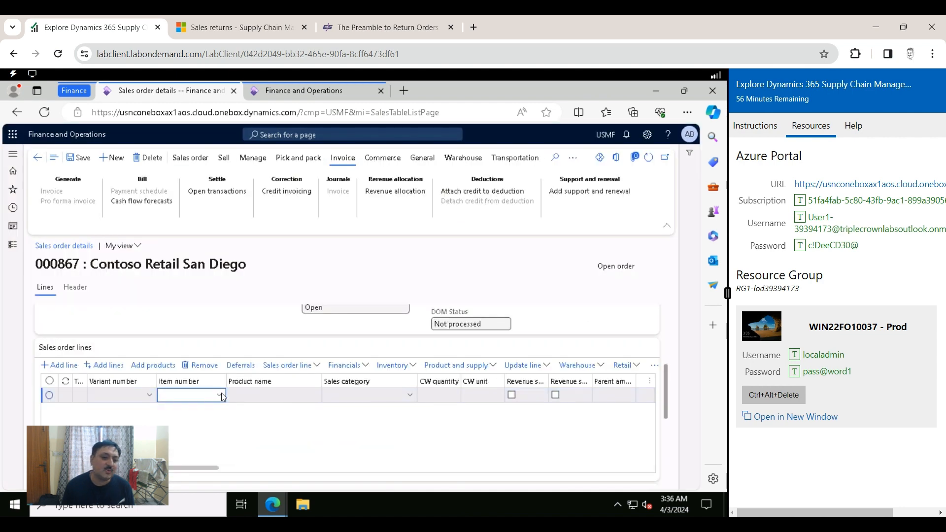
- Fill in the first sales order line with item A0001 from site 1, warehouse 11
left_click(221, 394)
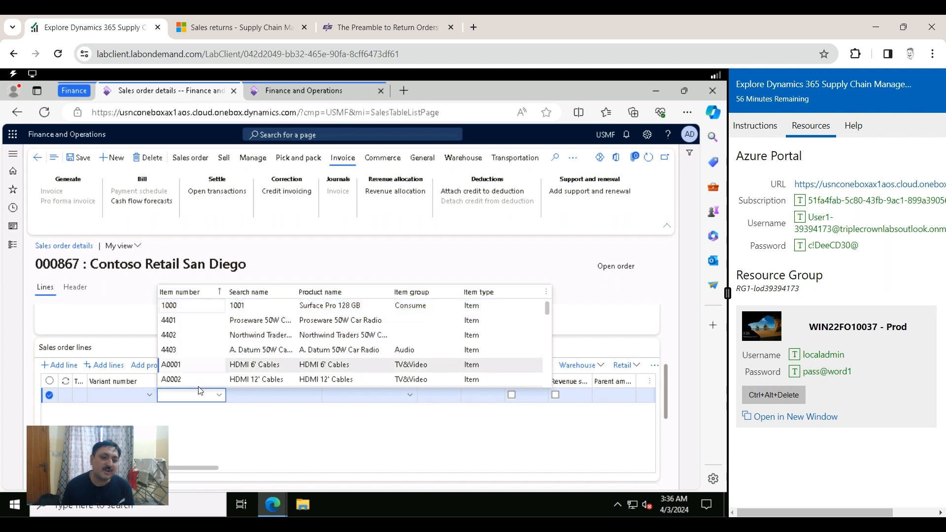
left_click(175, 365)
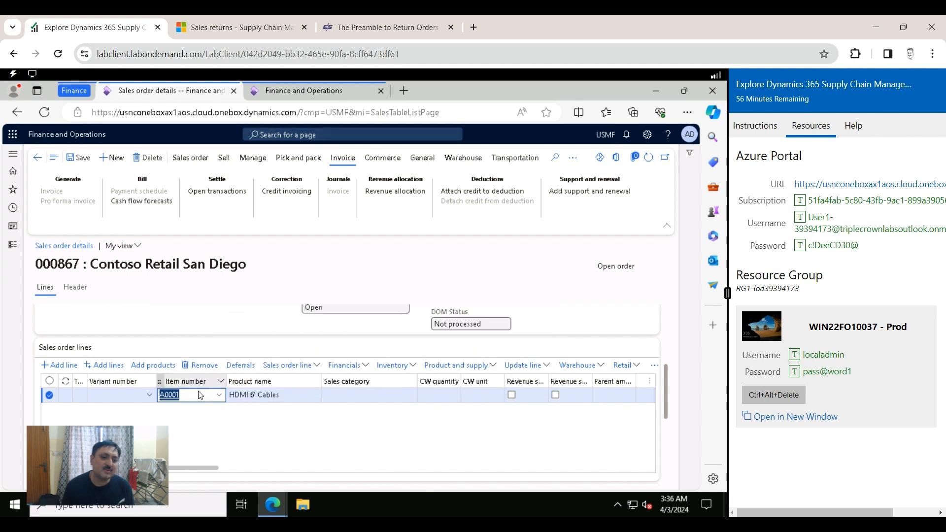
left_click(282, 472)
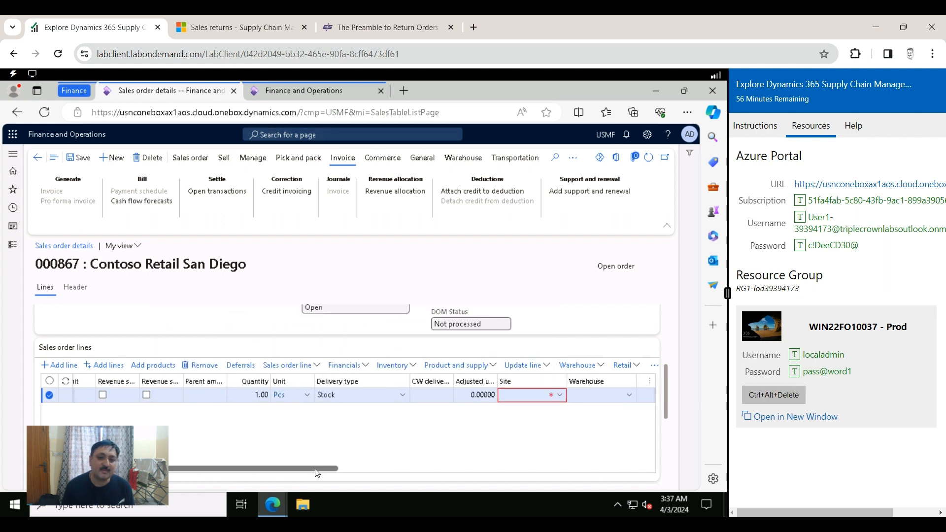
left_click(553, 397)
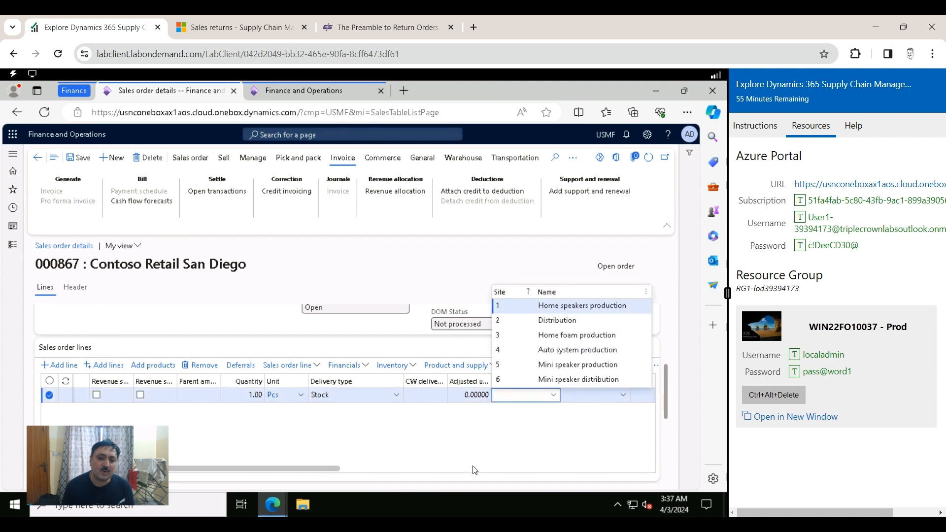
left_click(494, 309)
left_click(383, 471)
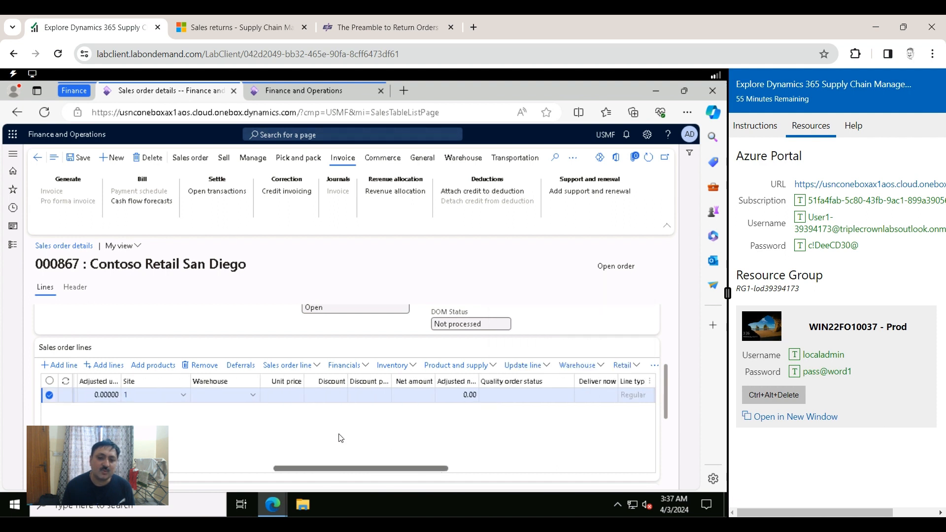
left_click(253, 399)
left_click(253, 394)
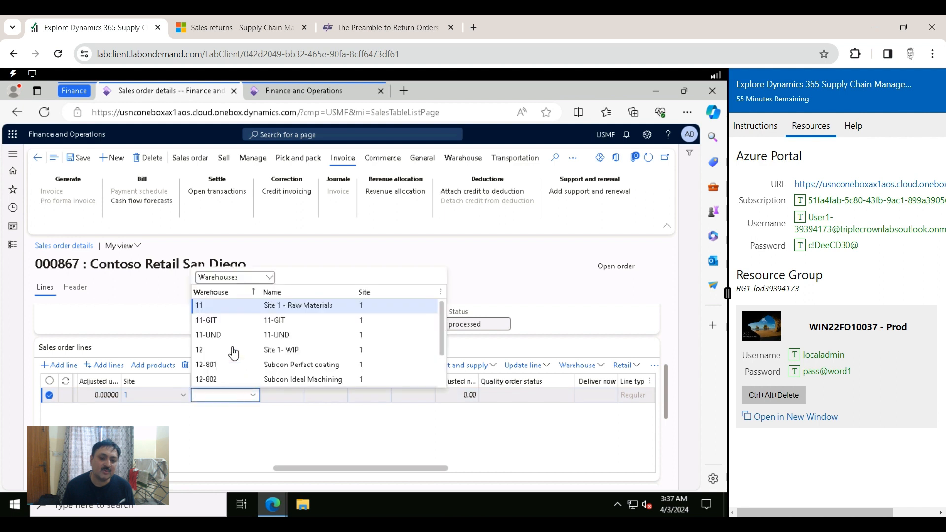
left_click(211, 306)
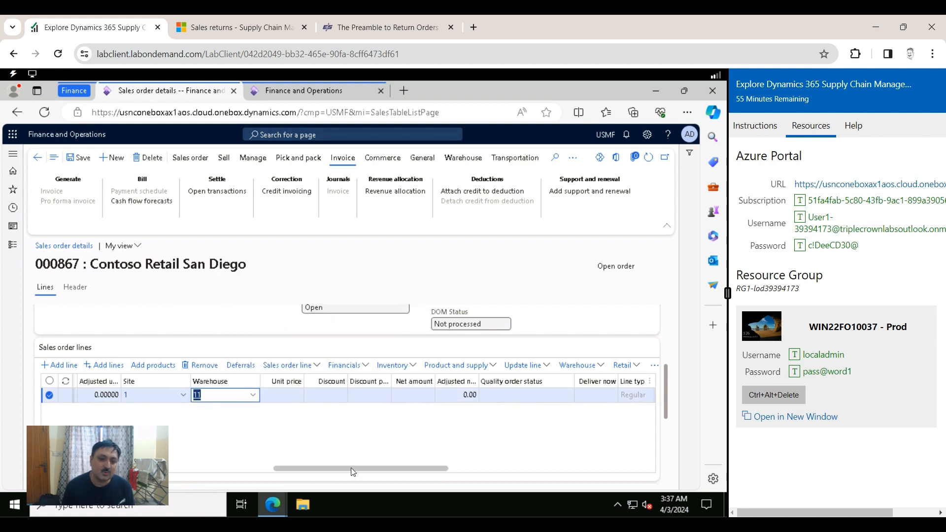
- Set the sales order line's quantity to 4 and its unit price to 2,000
left_click_drag(351, 468, 260, 471)
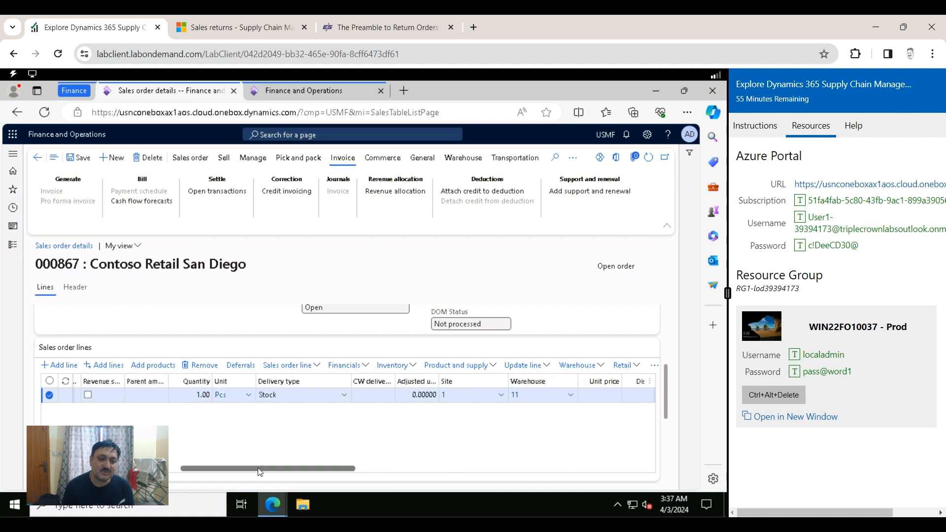
left_click(198, 396)
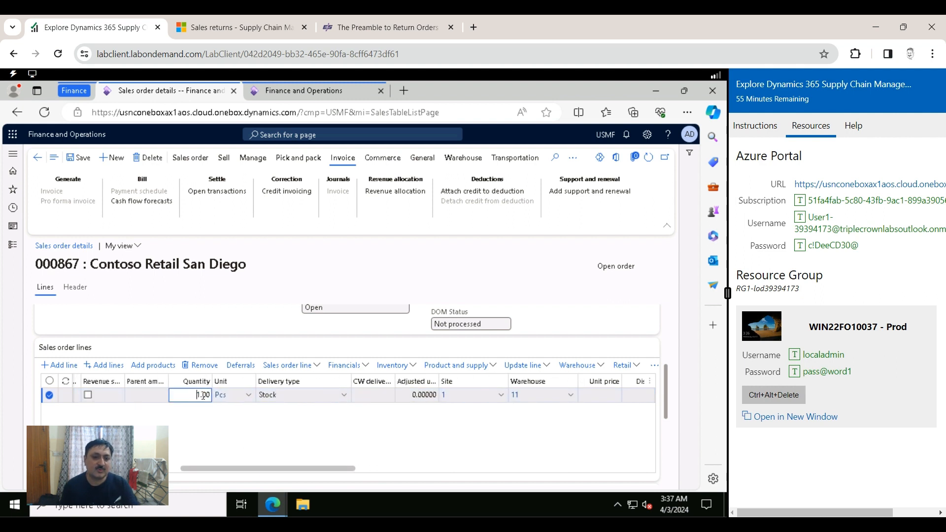
type("4")
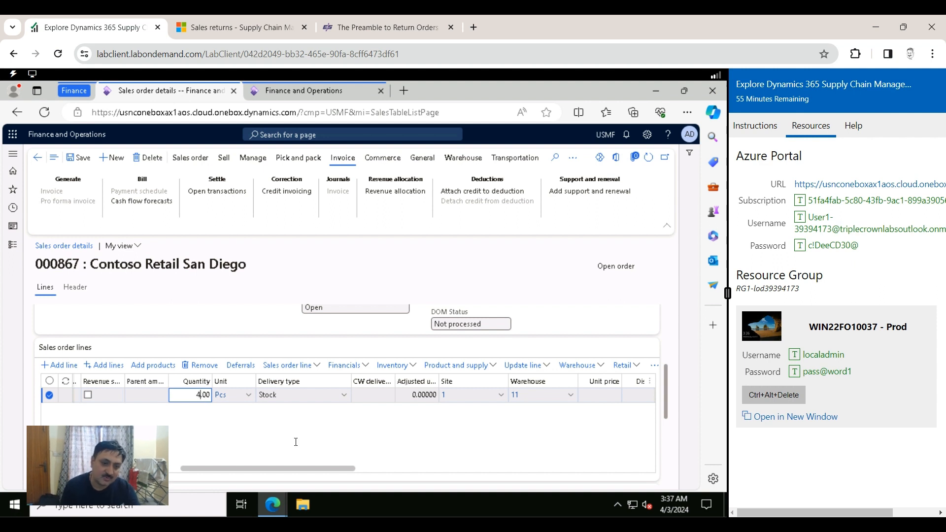
key("Delete")
left_click(381, 469)
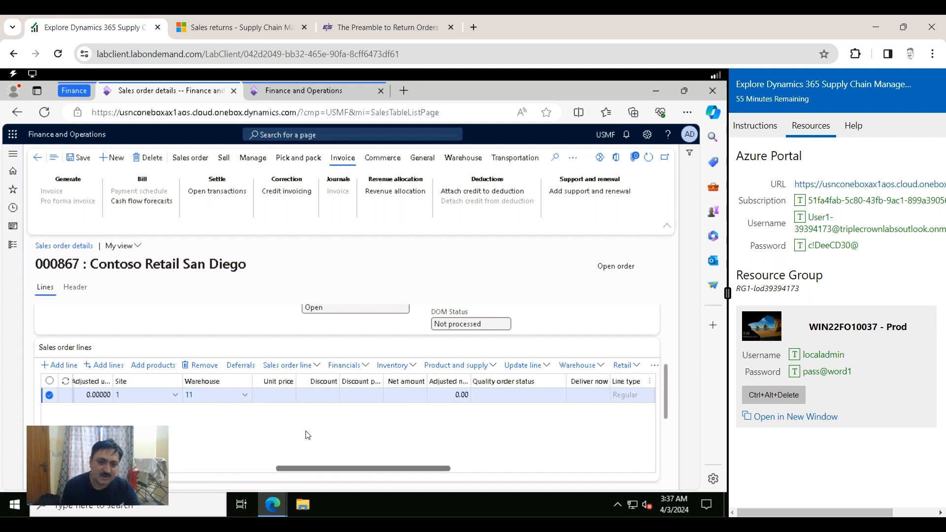
left_click(286, 396)
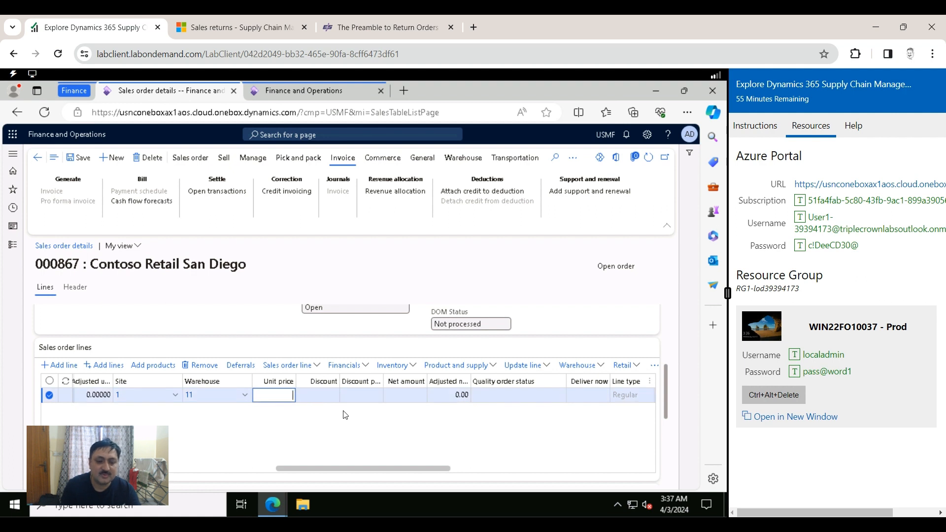
key("BackSpace")
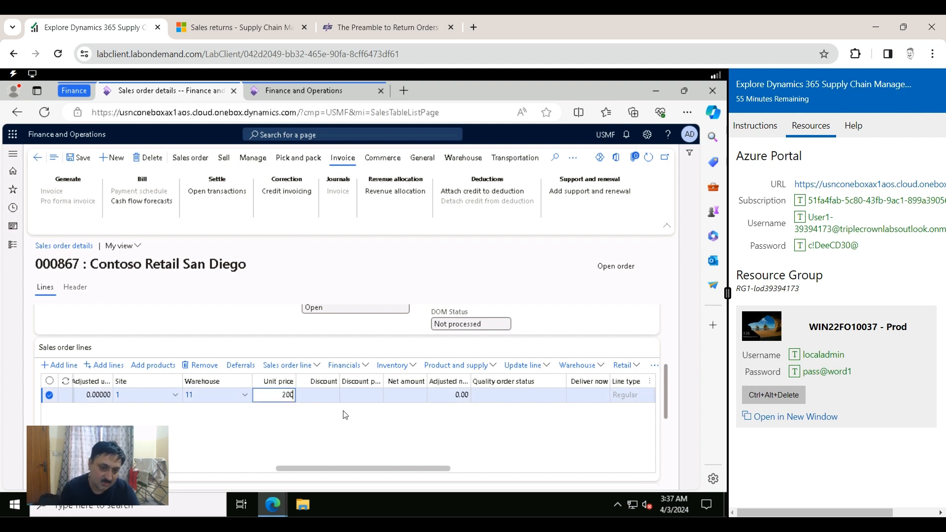
type("2000")
key("Tab")
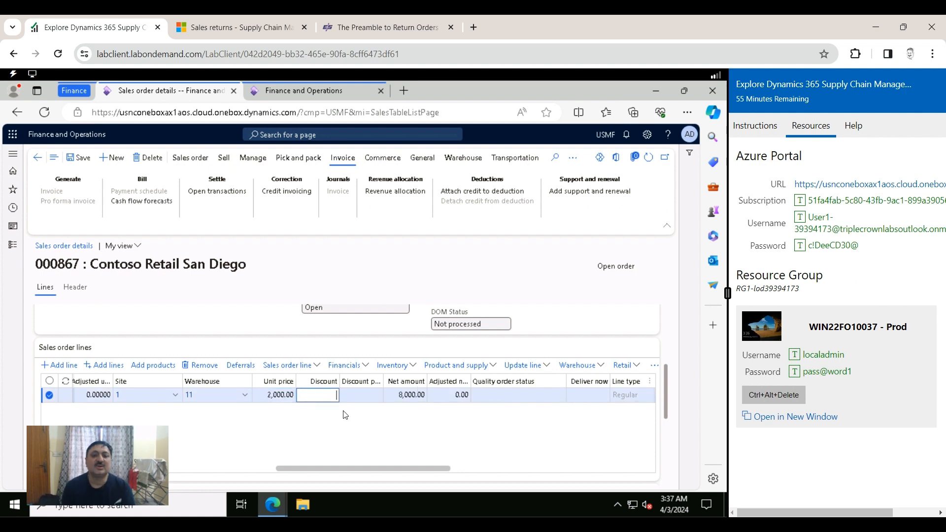
- Exclude the sales order from credit management in its header and save the order
scroll(345, 415, "up", 1)
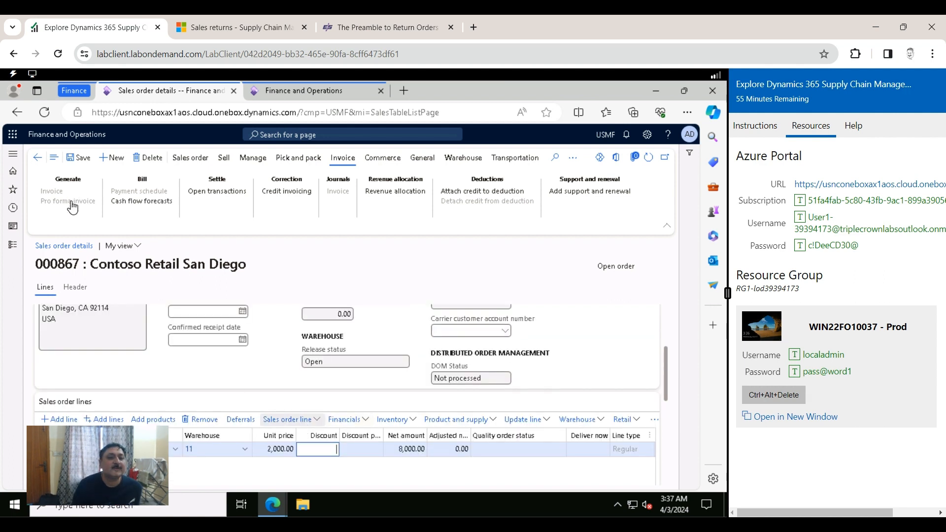
left_click(76, 289)
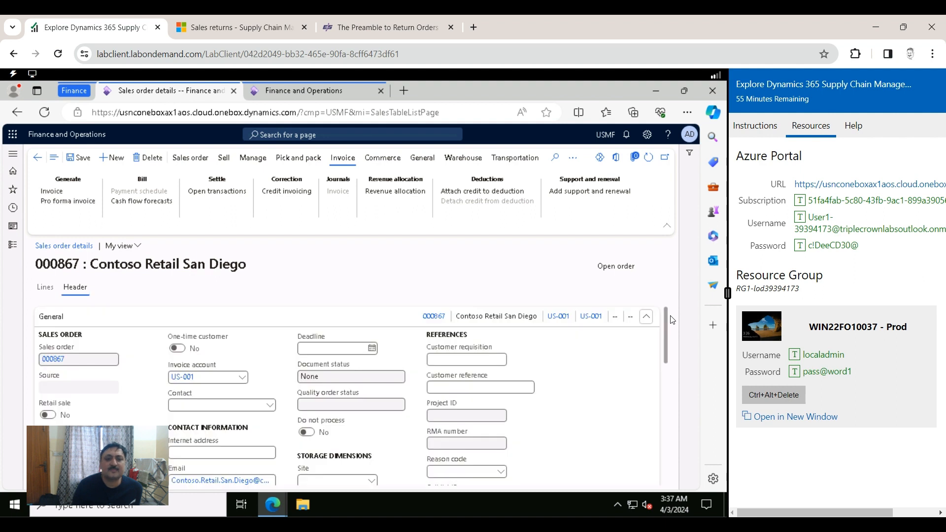
left_click_drag(662, 329, 666, 483)
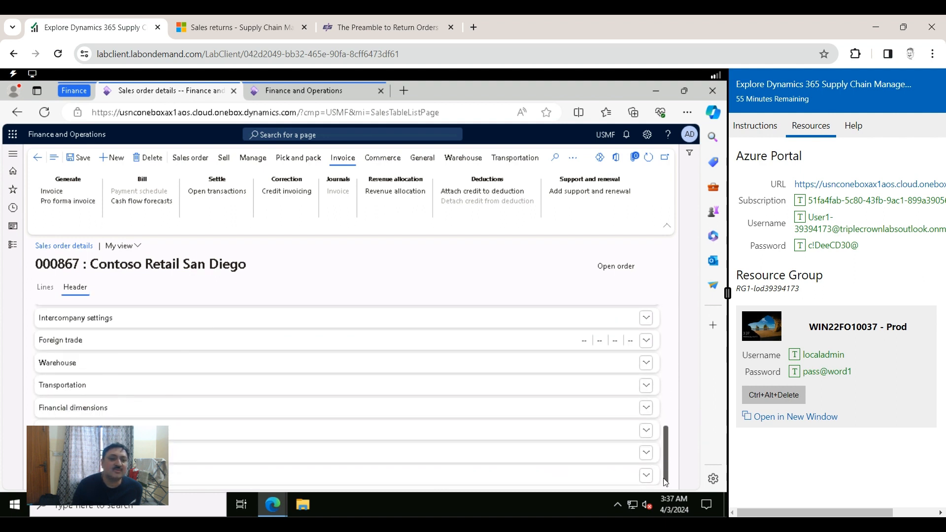
left_click(184, 452)
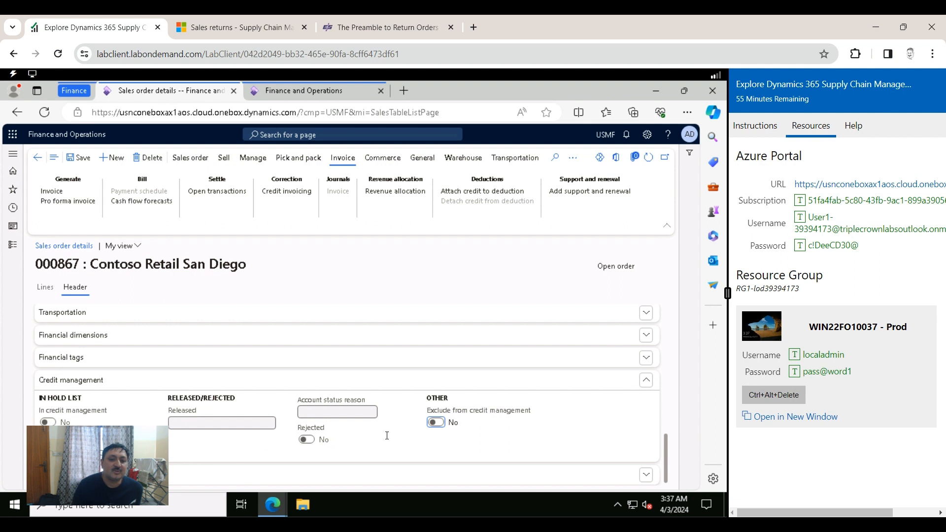
left_click(437, 423)
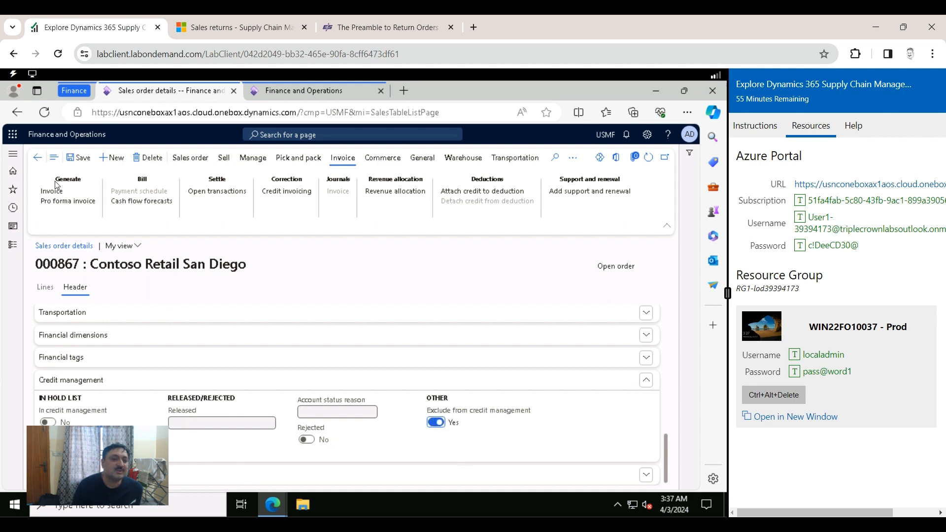
left_click(82, 160)
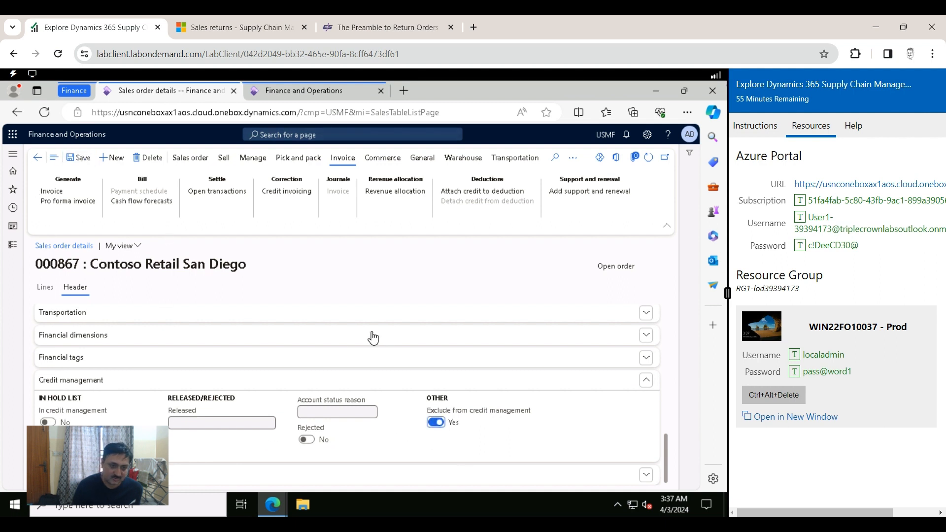
left_click(44, 290)
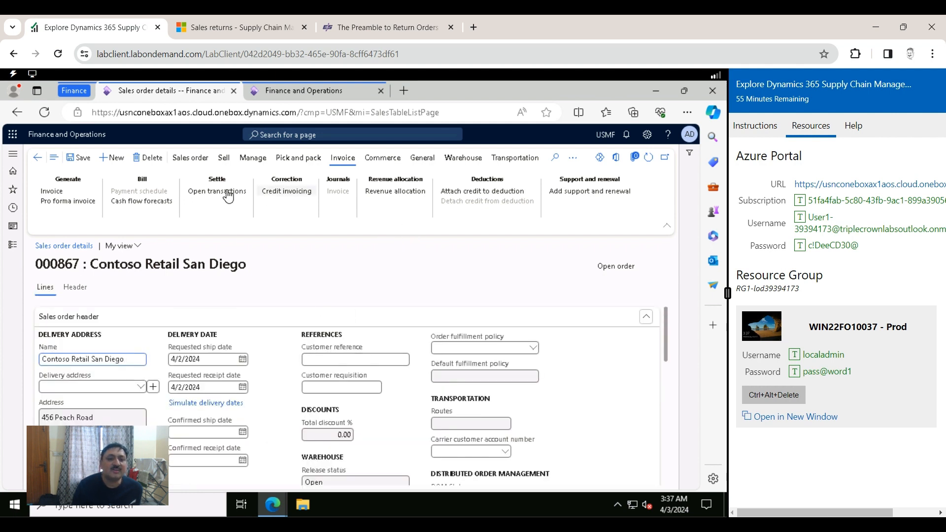
- Confirm the sales order and post its packing slip for all quantities without printing
left_click(233, 161)
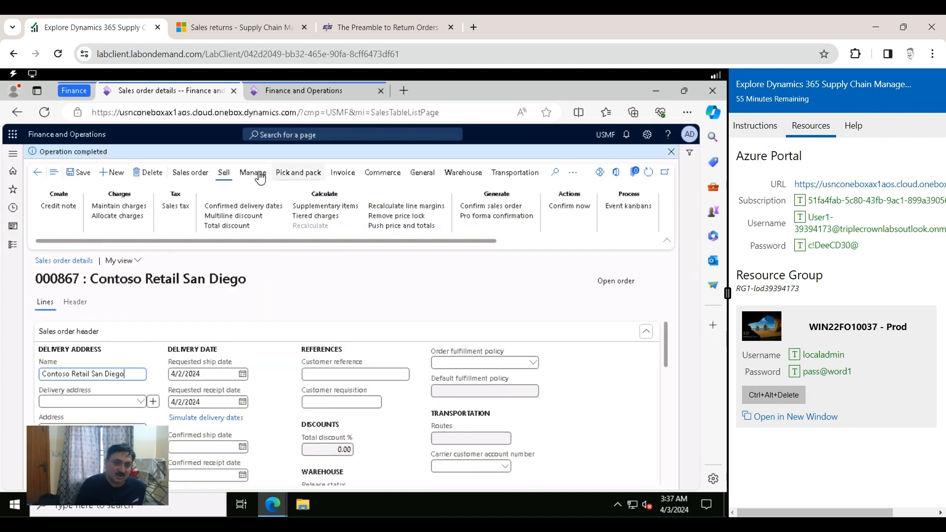
left_click(303, 173)
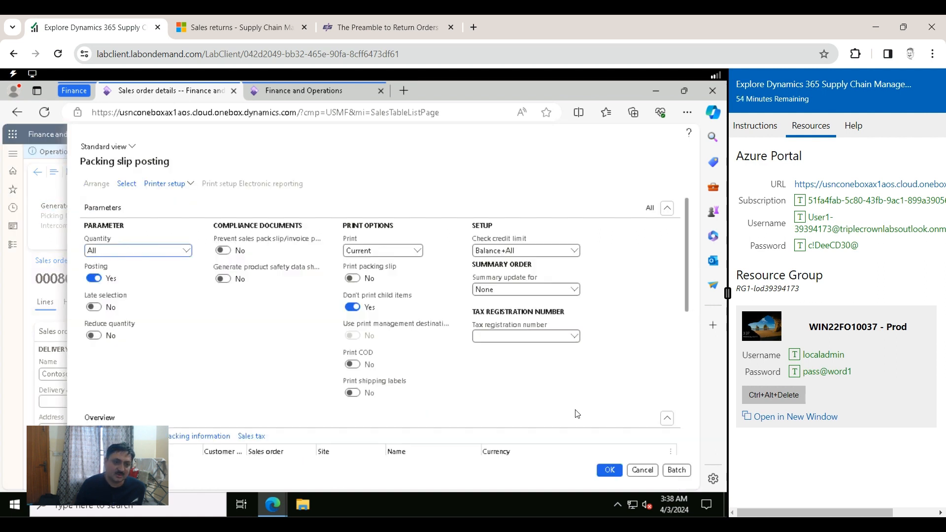
scroll(687, 298, "down", 5)
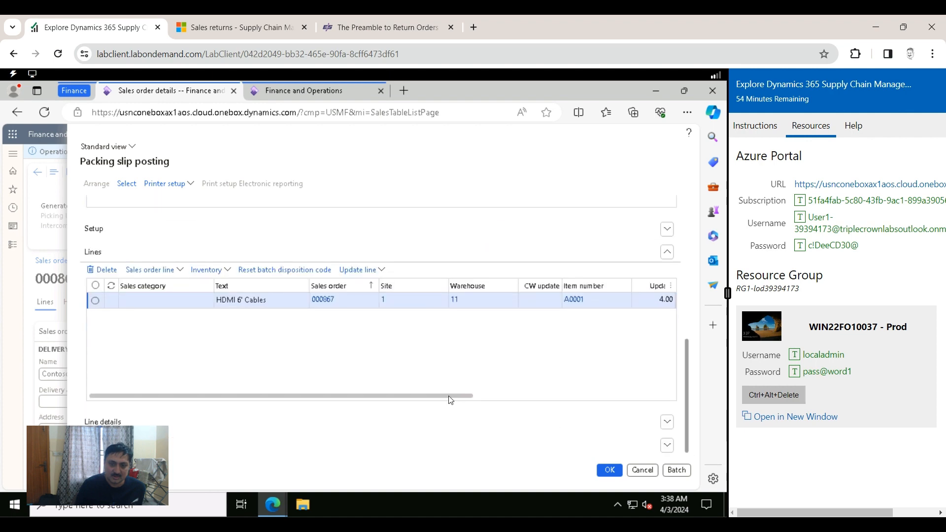
left_click(621, 401)
left_click_drag(621, 401, 659, 403)
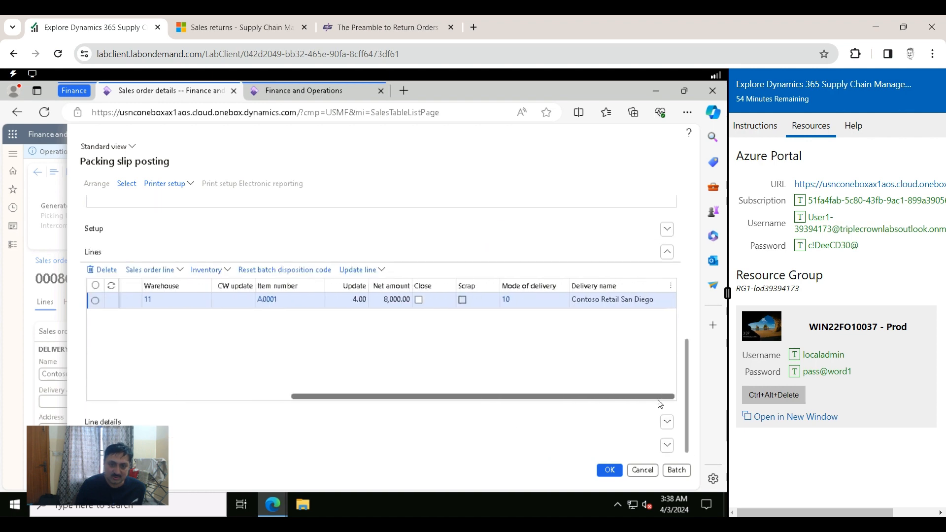
left_click(611, 466)
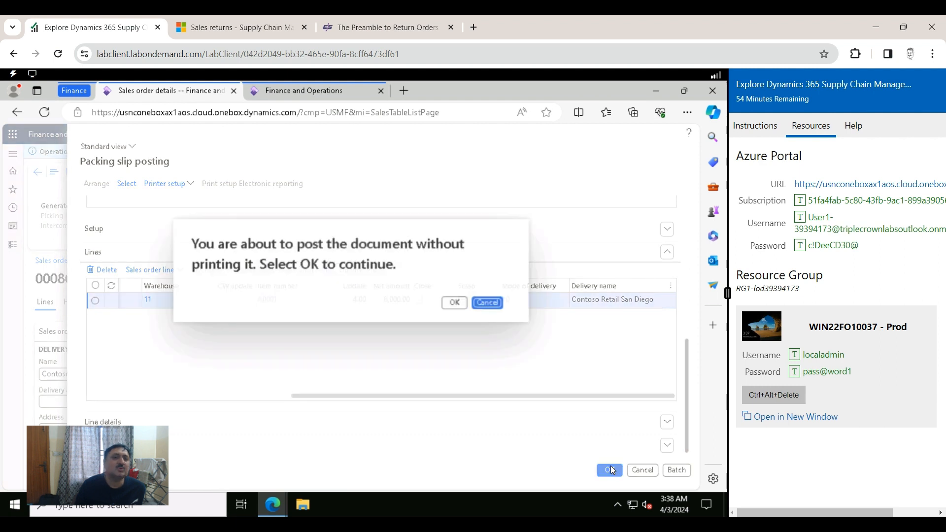
left_click(454, 303)
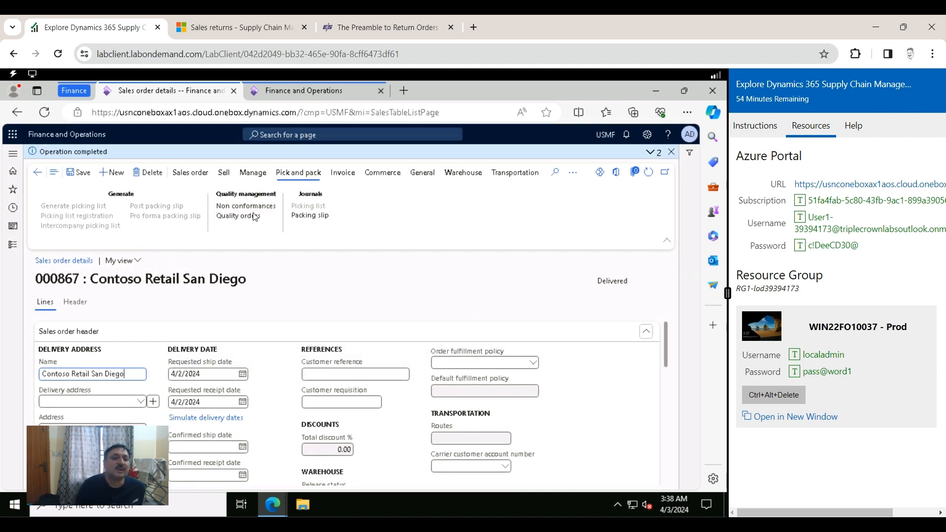
- Post the sales order's invoice based on the packing slip quantity without printing it
left_click(342, 172)
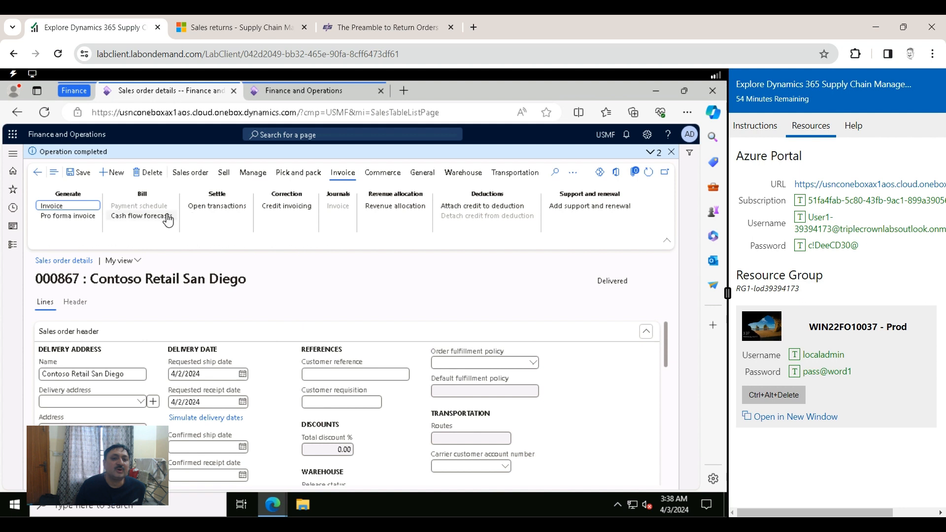
left_click(50, 207)
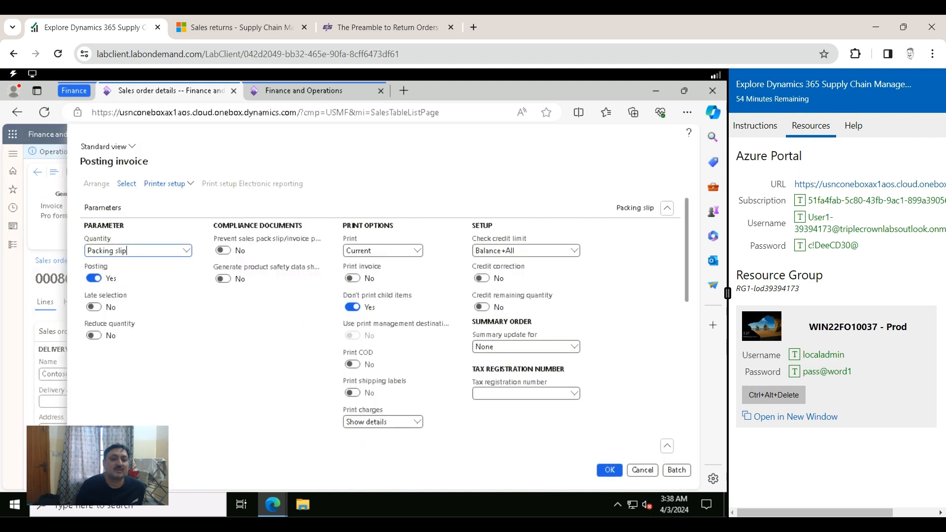
scroll(691, 296, "down", 10)
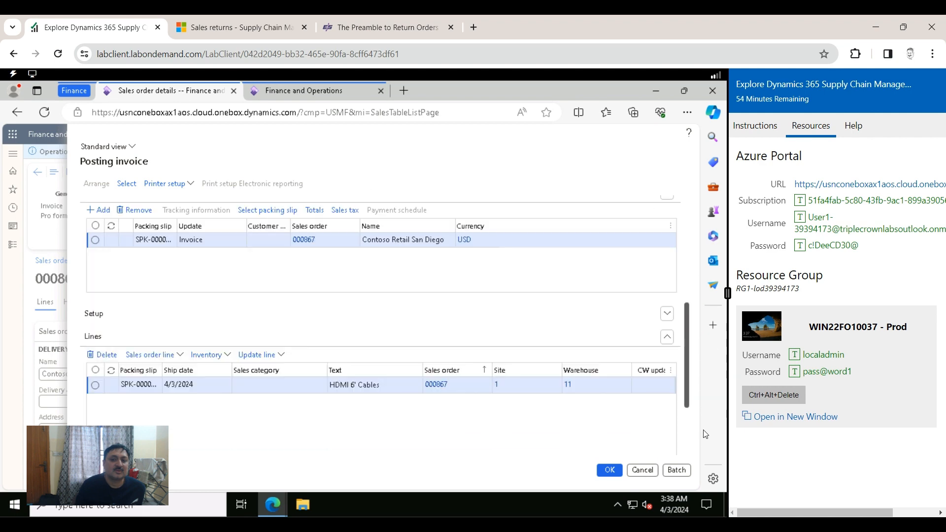
left_click(609, 471)
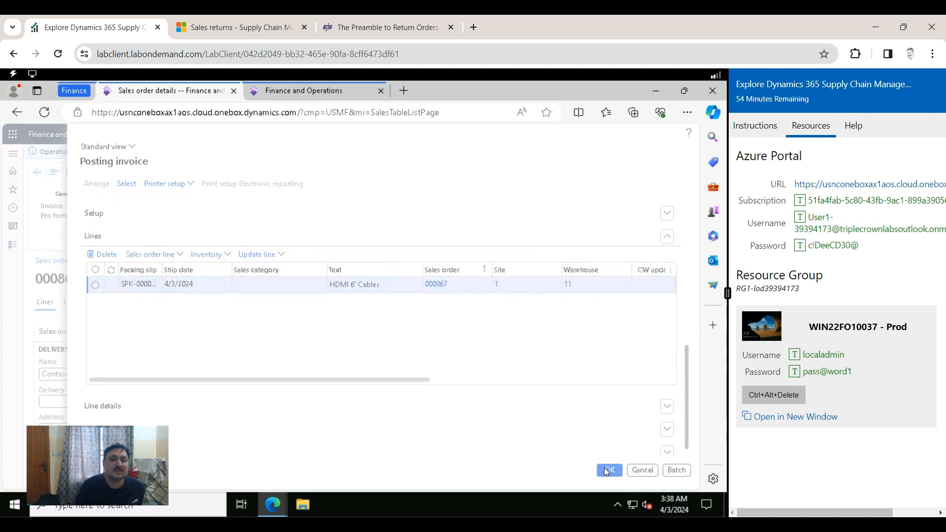
left_click(462, 303)
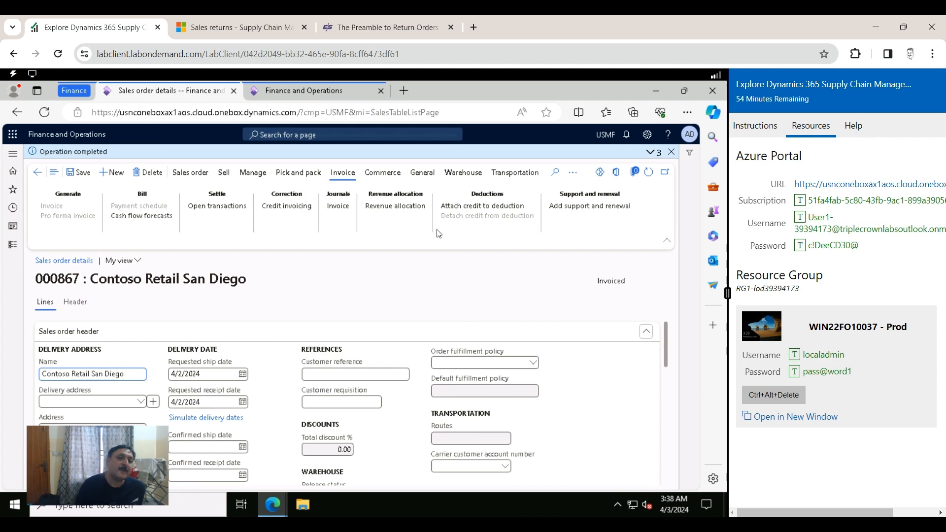
- Open the list of all return orders in the Sales and marketing module
left_click(13, 245)
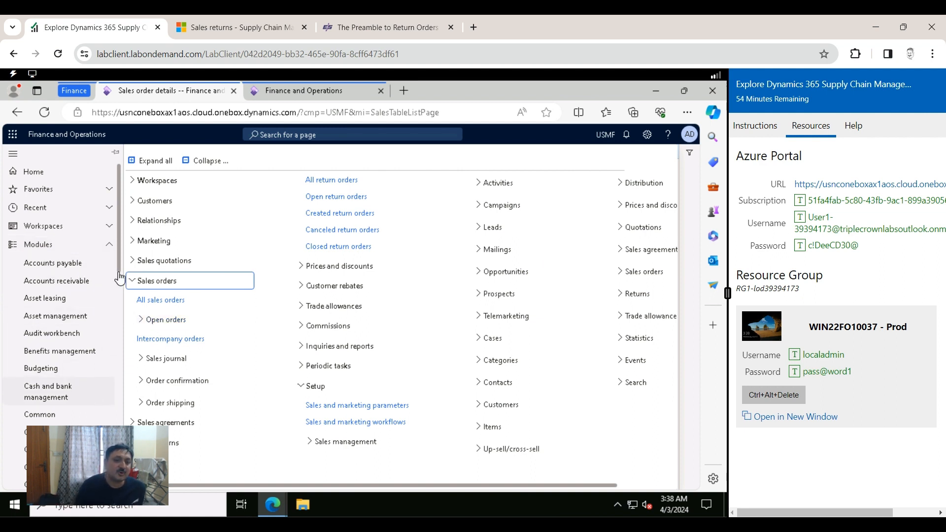
scroll(121, 346, "down", 3)
scroll(120, 346, "down", 6)
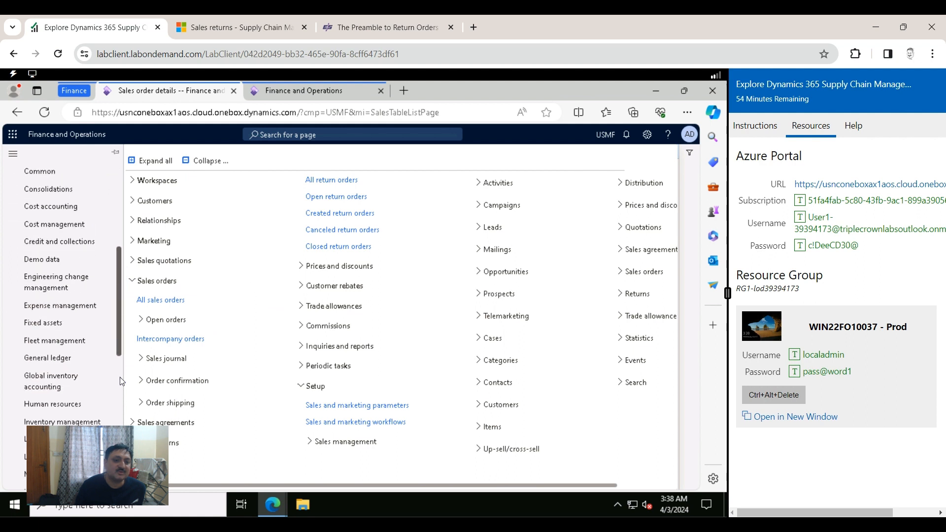
scroll(118, 425, "down", 2)
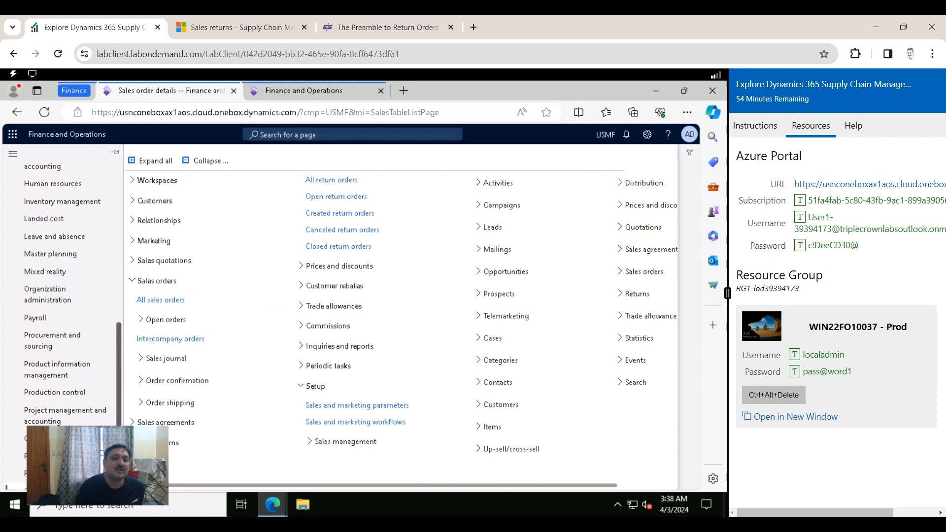
scroll(115, 424, "up", 2)
scroll(114, 410, "down", 2)
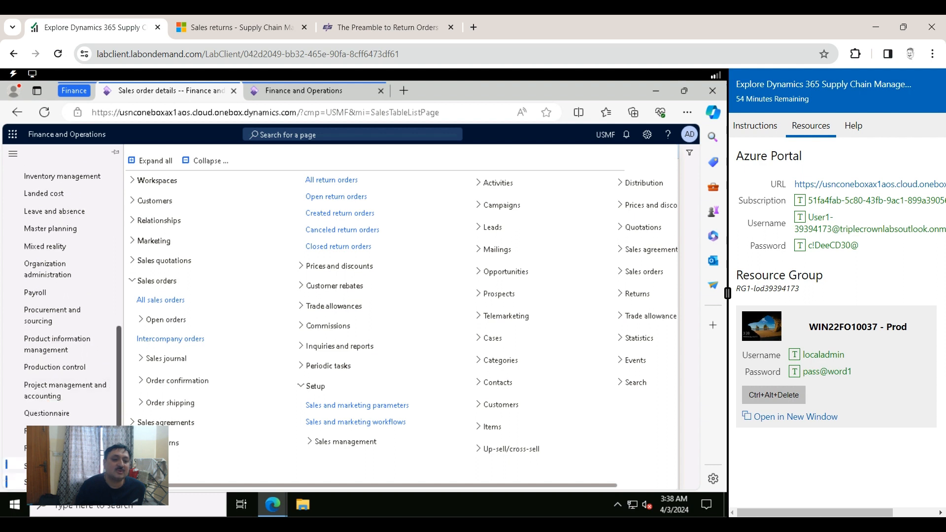
left_click(51, 416)
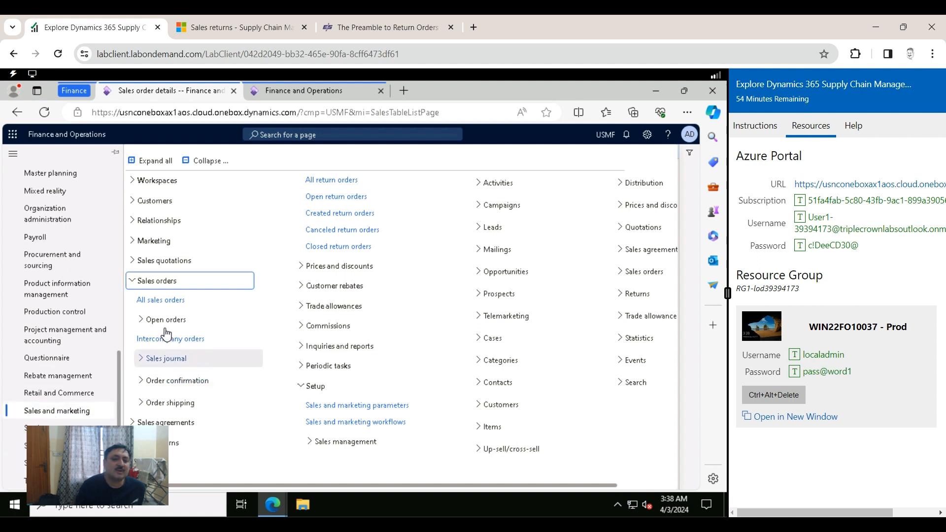
left_click(132, 280)
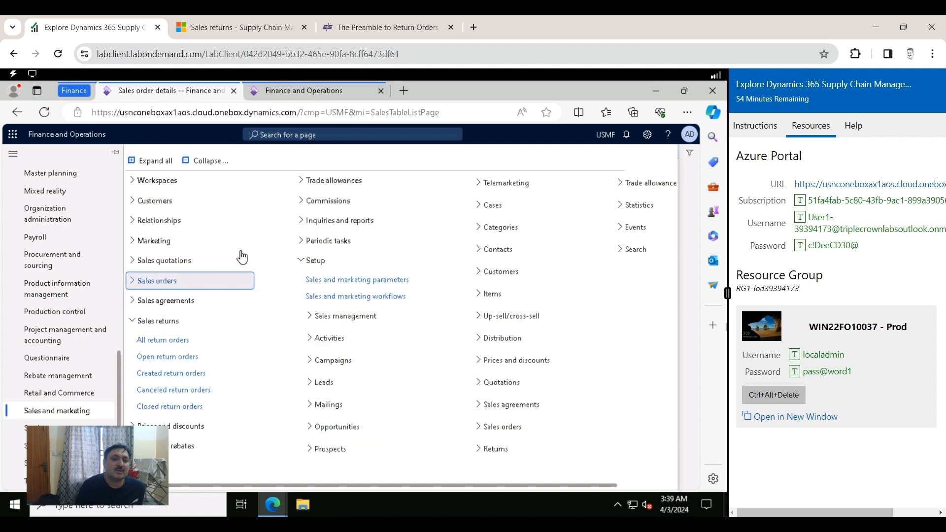
left_click(166, 340)
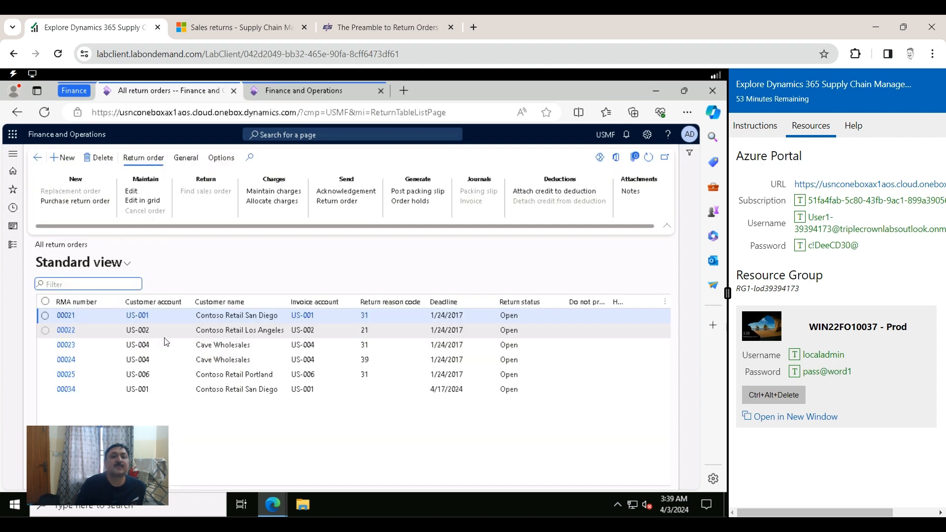
- Start a new return order for customer Contoso Retail San Diego with site 1 and warehouse 11
left_click(64, 157)
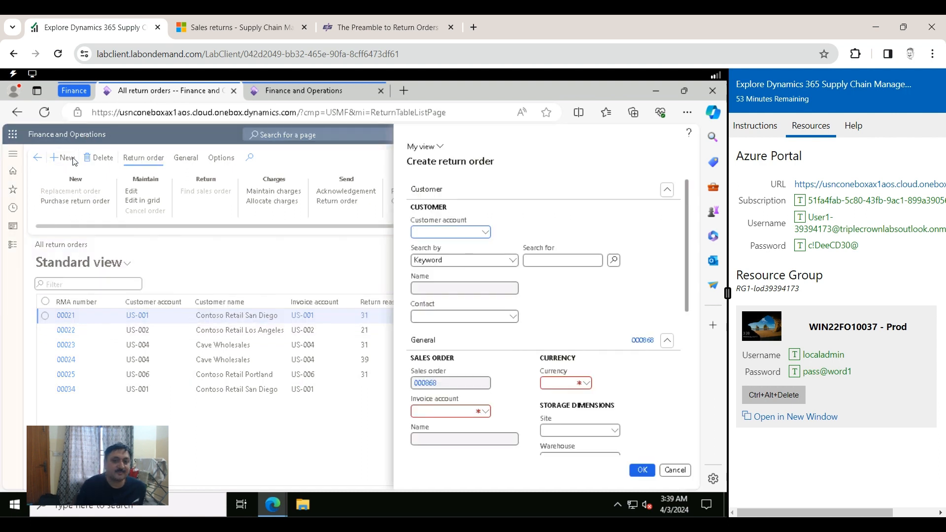
left_click(485, 233)
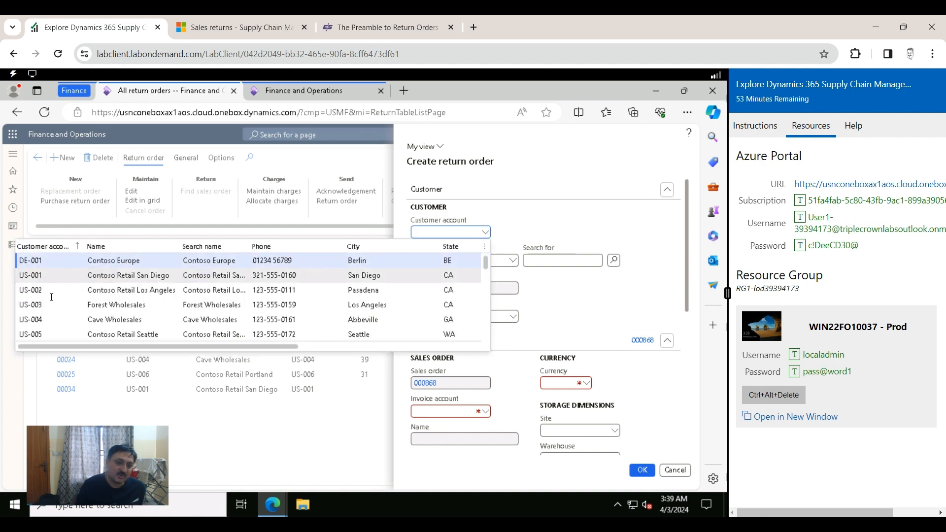
left_click(49, 275)
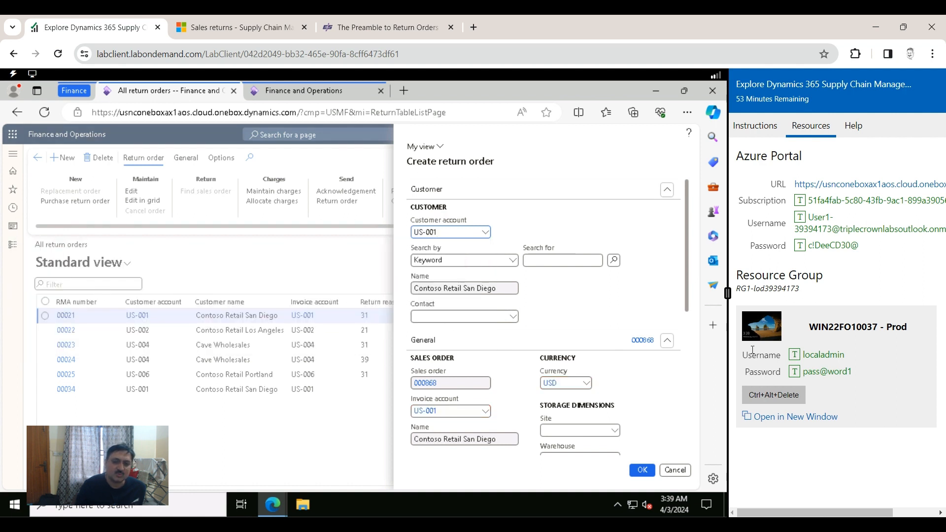
left_click_drag(686, 295, 667, 339)
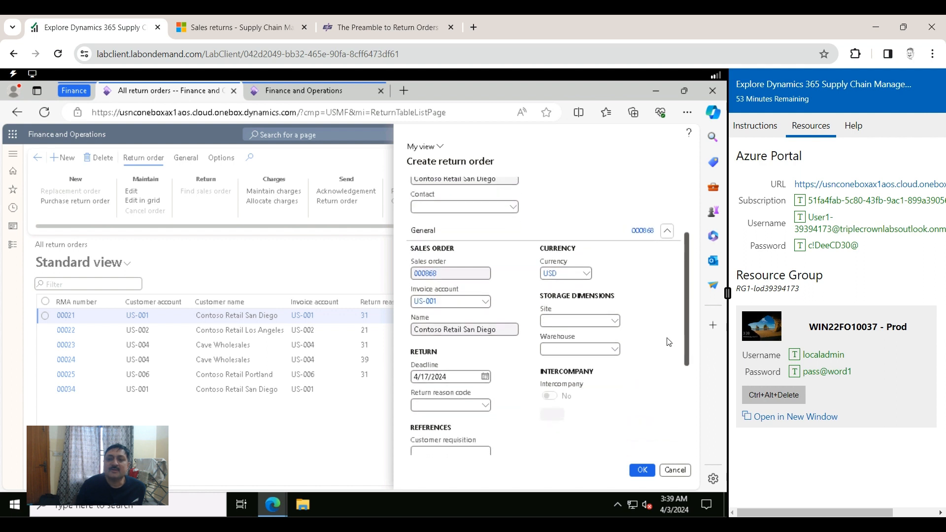
left_click(614, 320)
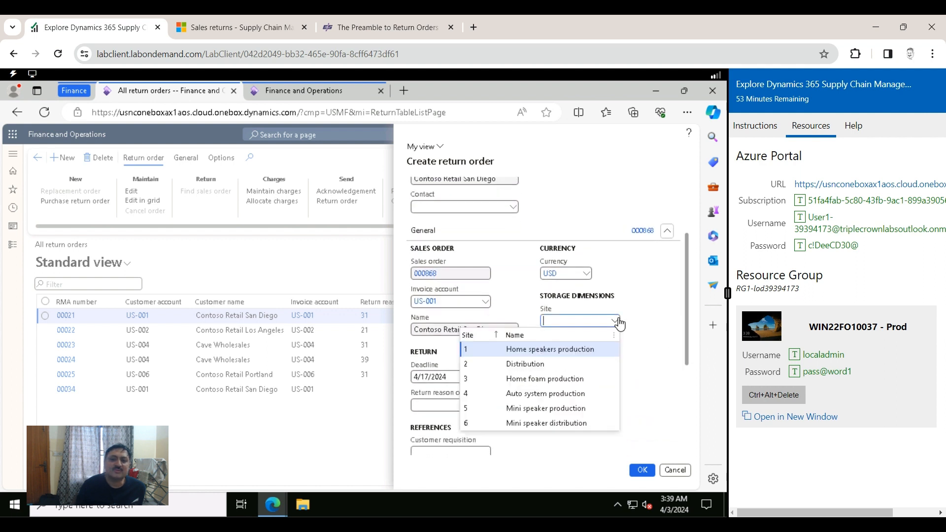
left_click(475, 349)
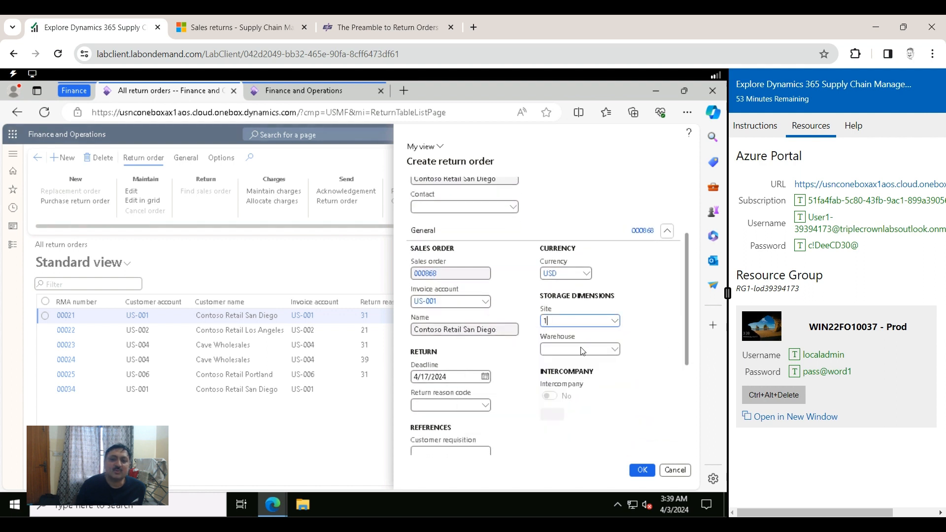
left_click(615, 349)
left_click(382, 378)
- Set the return reason code to 21 (Defective) and create the return order with the remaining defaults
left_click(486, 405)
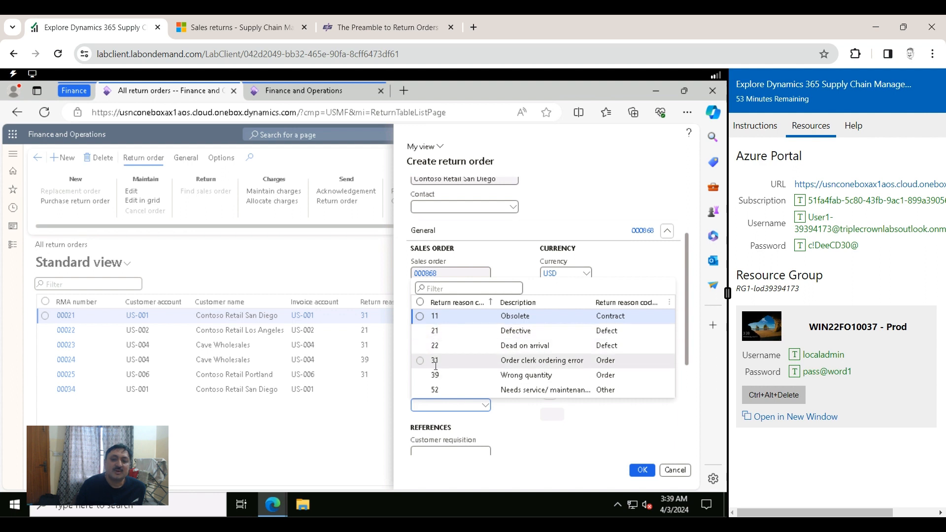
left_click(428, 332)
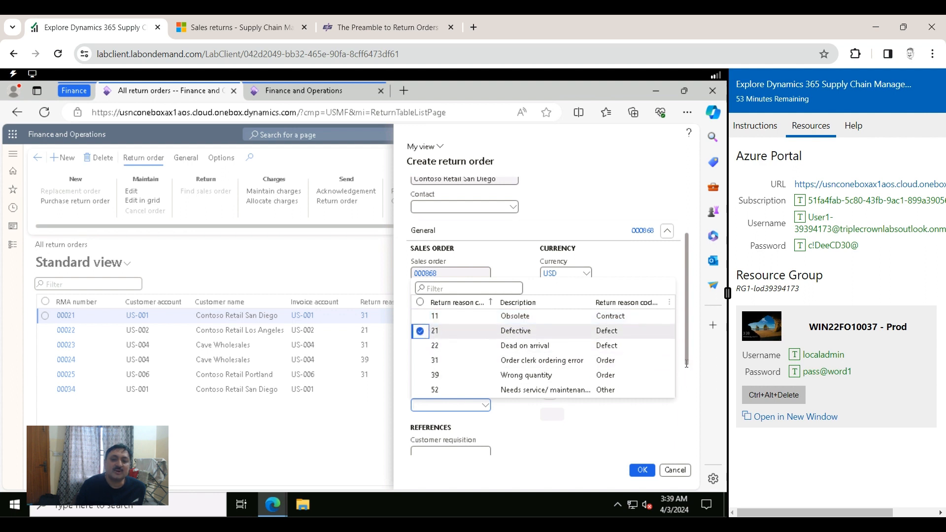
left_click(540, 331)
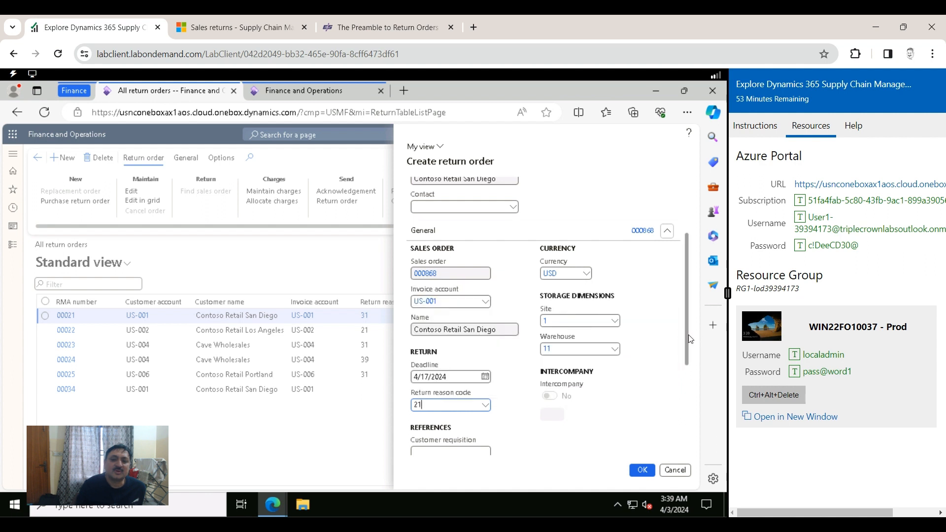
scroll(687, 335, "down", 5)
scroll(694, 413, "down", 3)
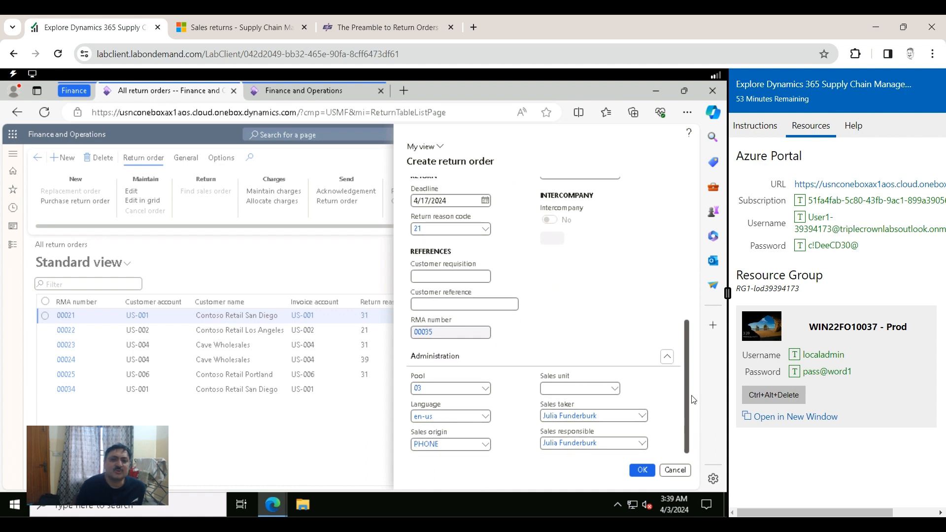
scroll(693, 400, "up", 2)
scroll(697, 443, "down", 2)
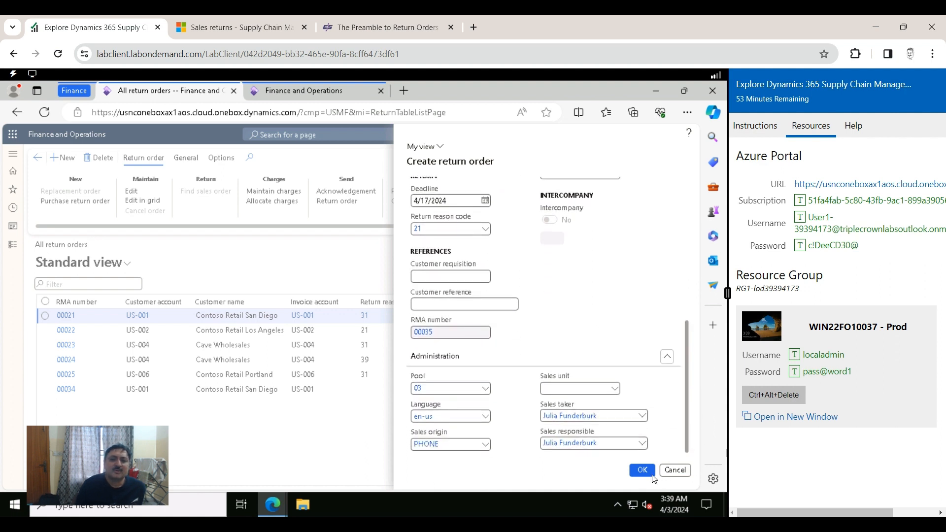
left_click(635, 471)
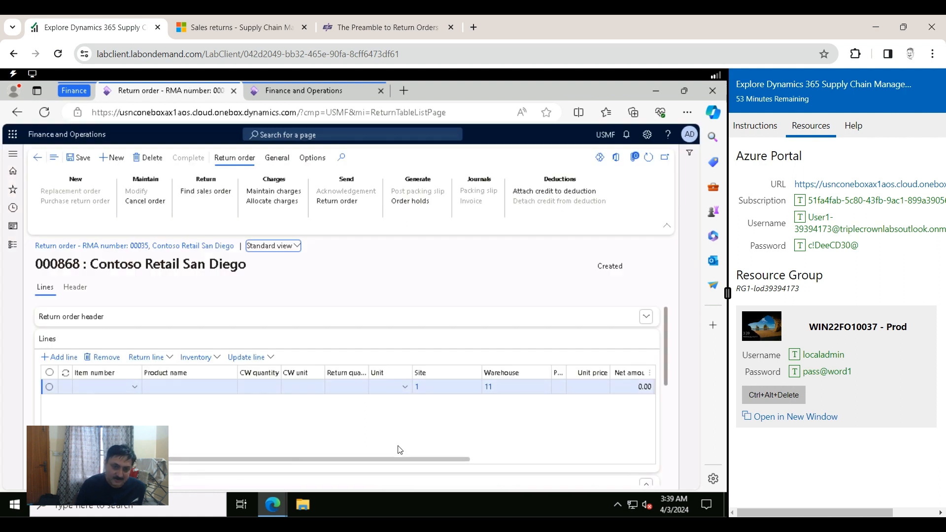
- Find the customer's invoiced sales order of 4/3/2024 for 8,000.00 USD and copy its HDMI 6' Cables line into the return order
left_click(133, 387)
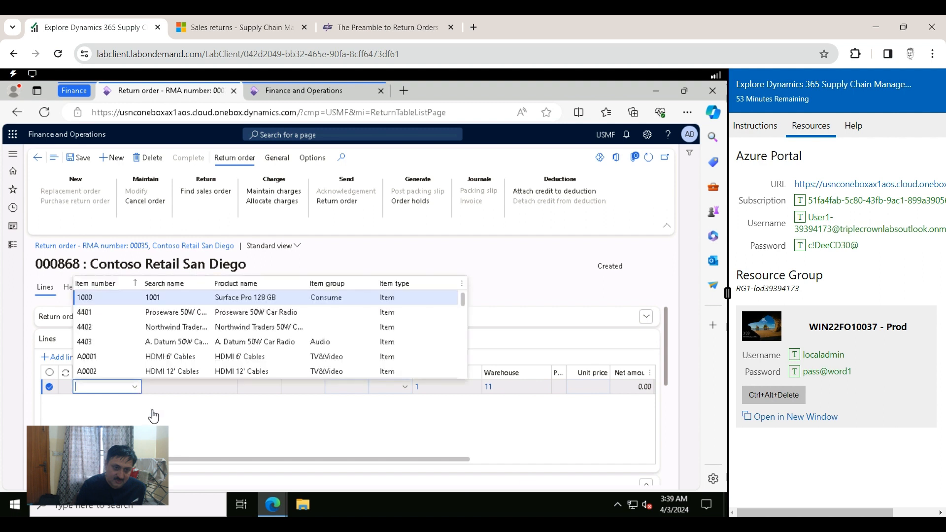
key("Escape")
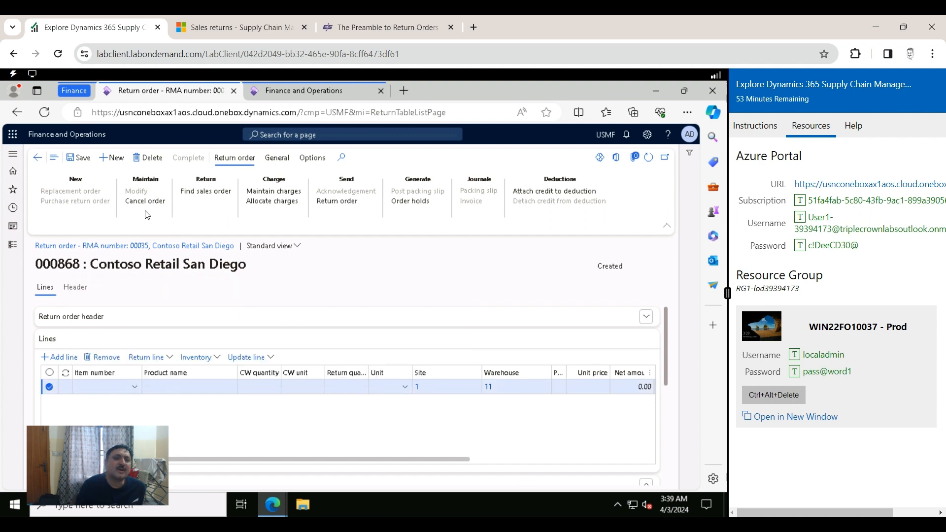
left_click(218, 196)
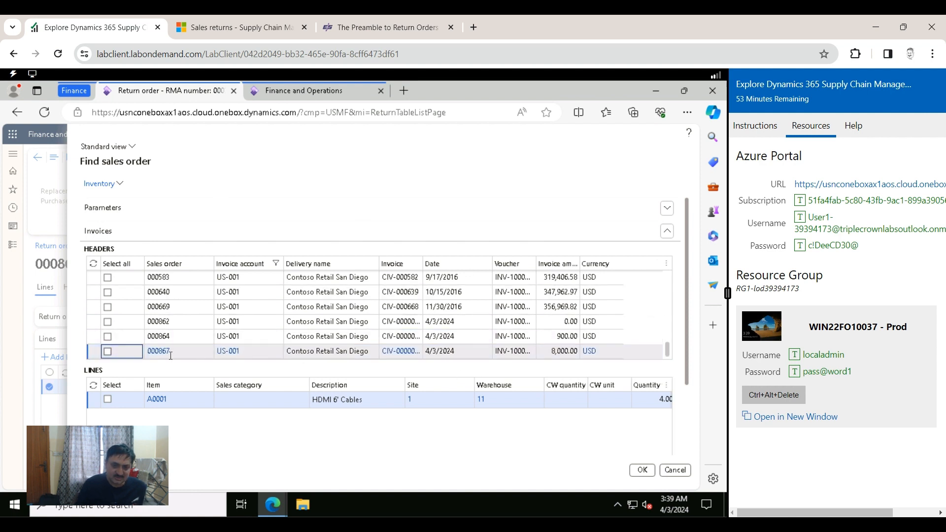
left_click(108, 353)
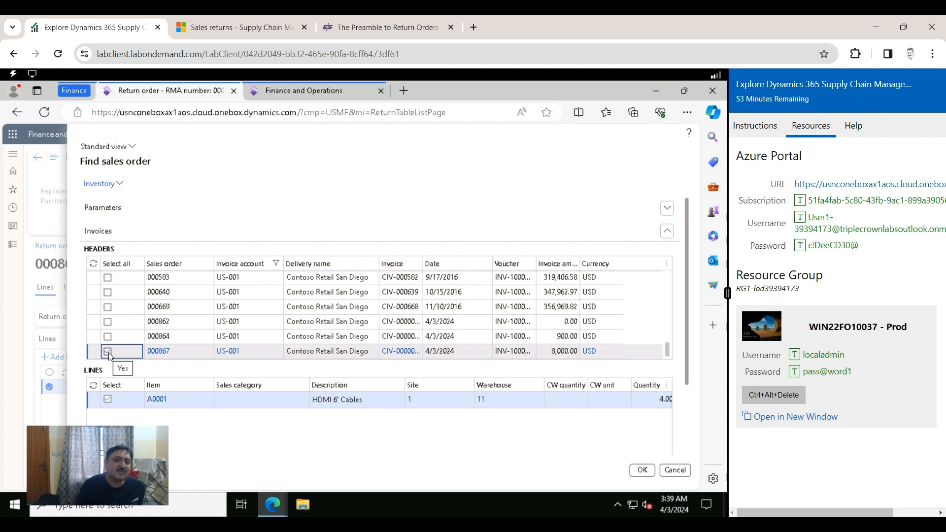
scroll(692, 388, "down", 2)
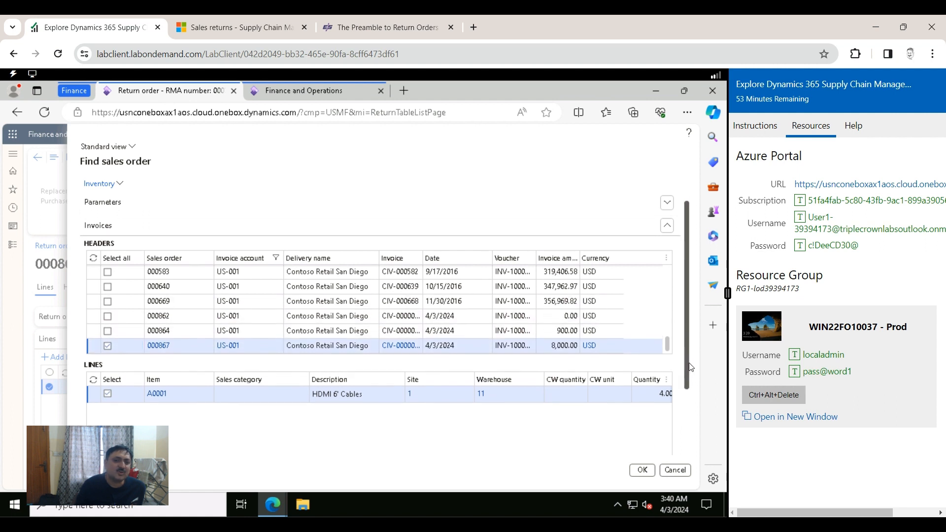
scroll(692, 388, "down", 2)
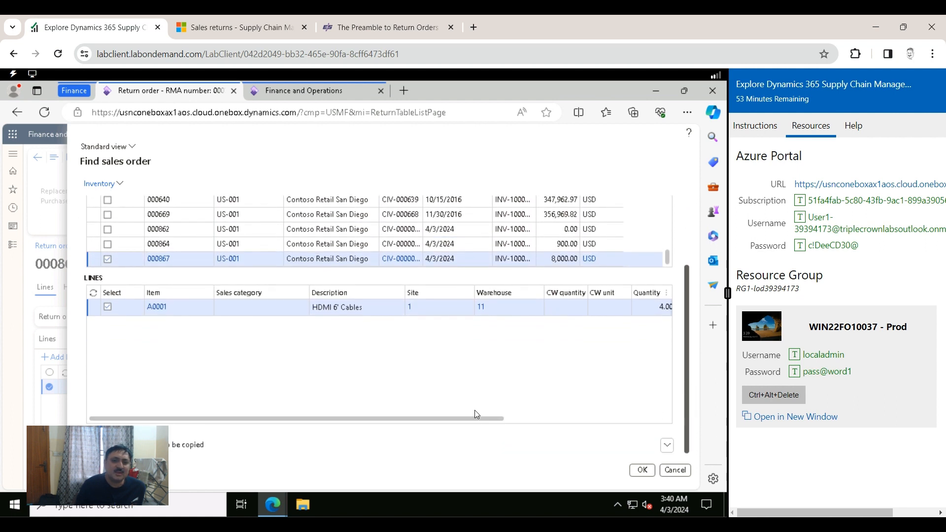
left_click_drag(483, 418, 619, 419)
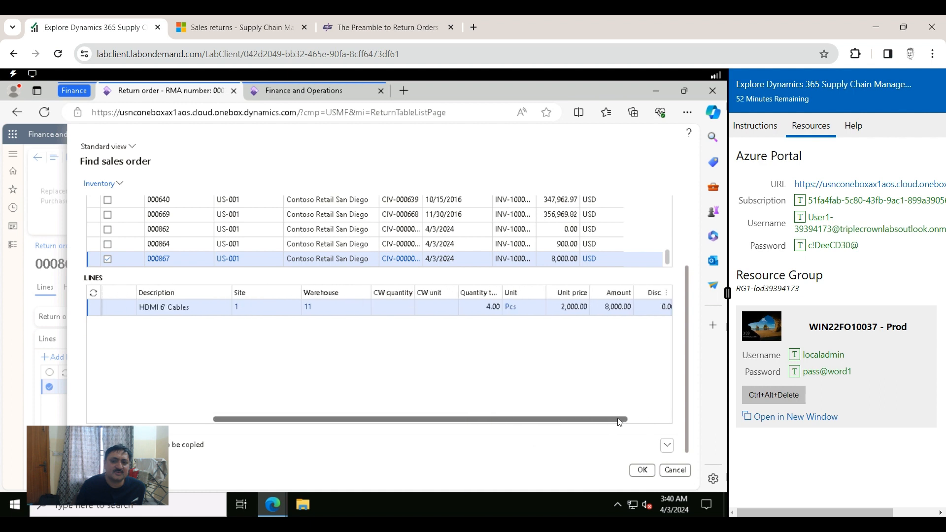
left_click(641, 470)
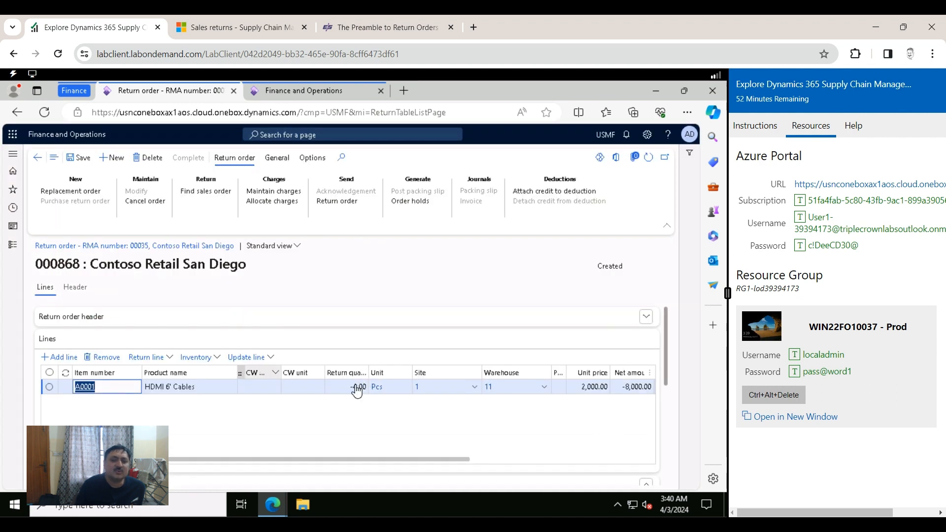
- Start the registration of the HDMI 6' Cables return line with disposition code 11 (Credit, put item back into inventory)
left_click_drag(493, 457, 528, 459)
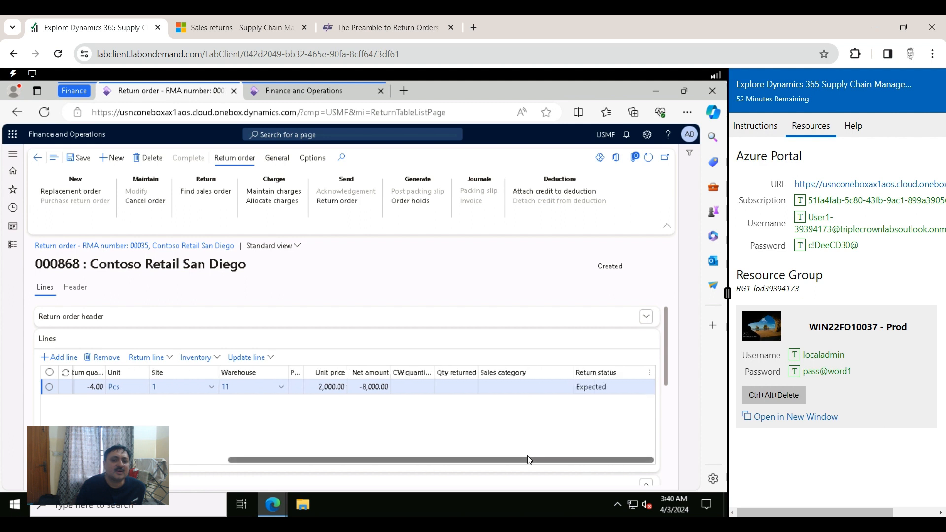
left_click(270, 361)
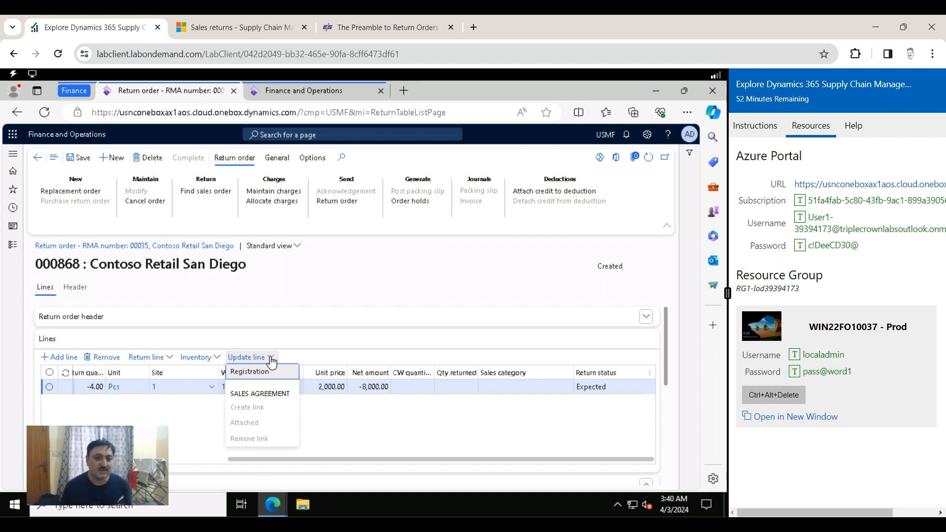
left_click(266, 375)
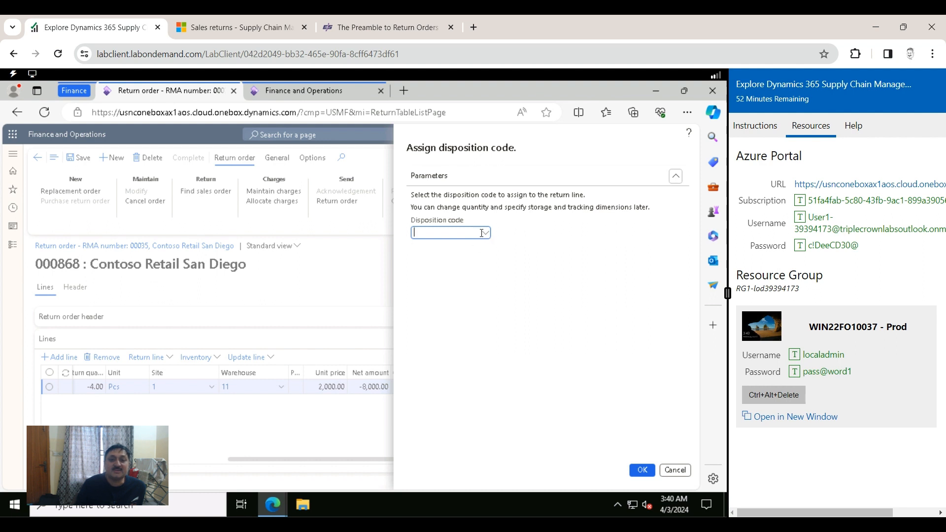
left_click(485, 233)
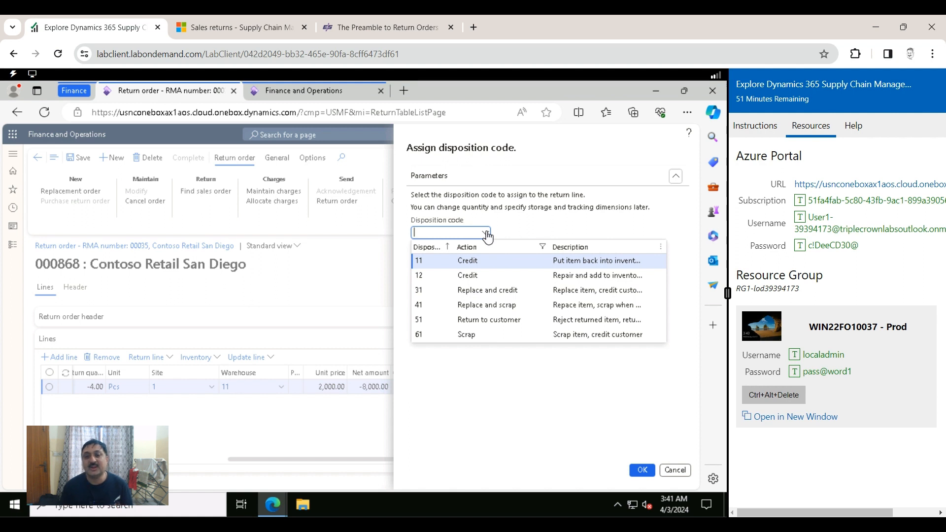
left_click(470, 261)
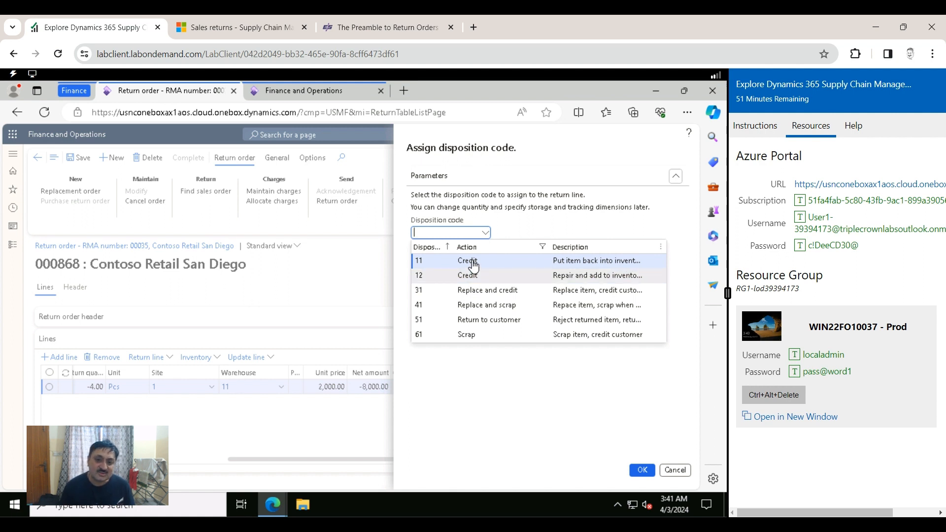
left_click_drag(468, 261, 472, 263)
left_click(419, 261)
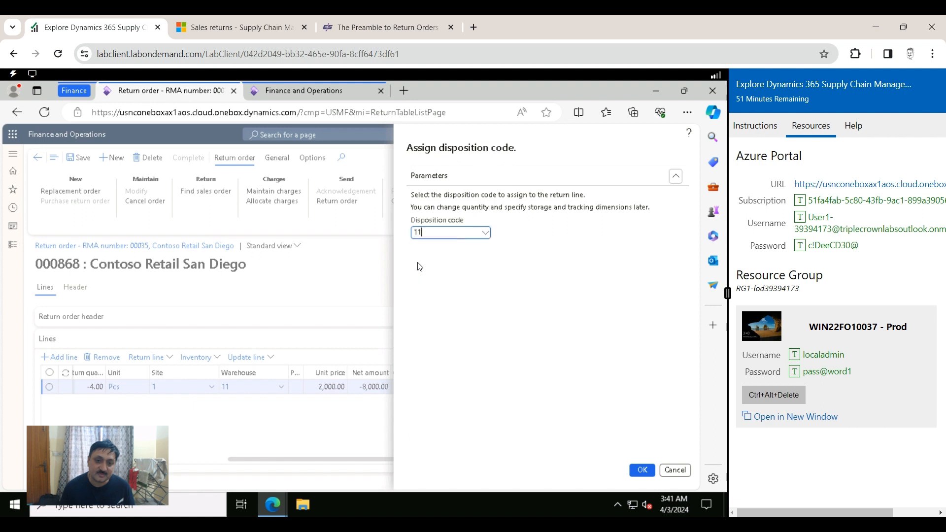
left_click(602, 367)
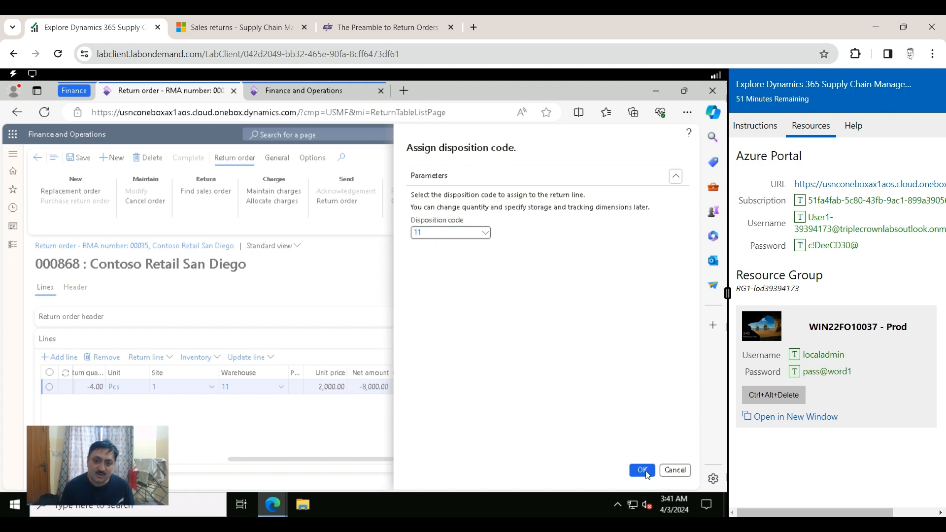
left_click(642, 470)
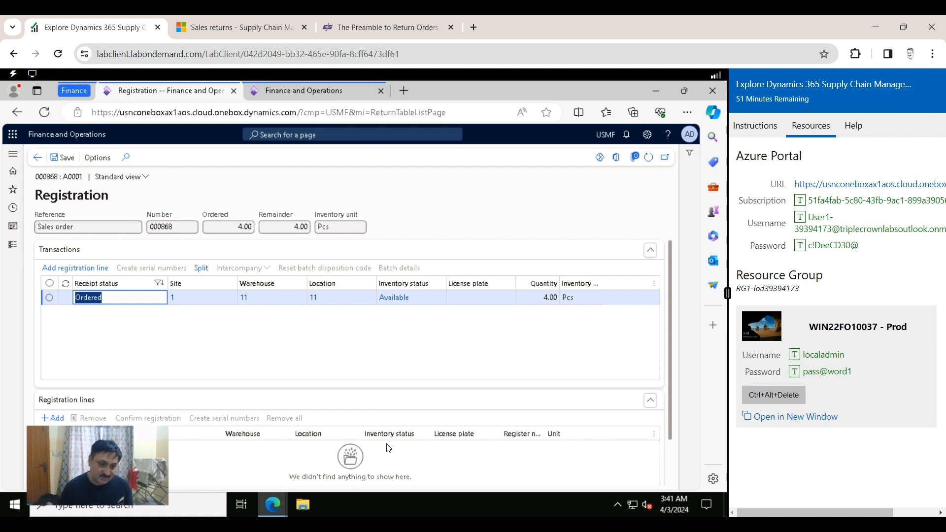
- Add a registration line for the 4 returned pieces with inventory status Available, confirm the registration and go back to the return order
left_click(68, 268)
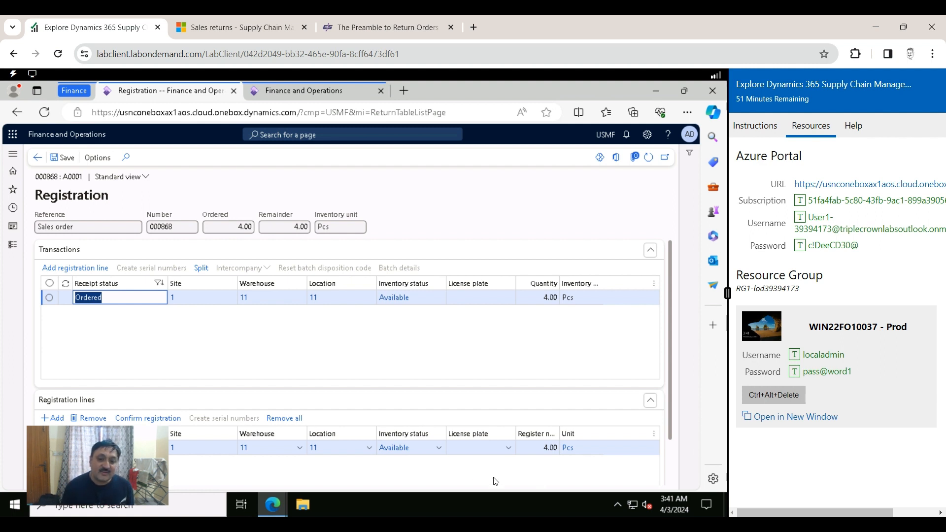
left_click(441, 453)
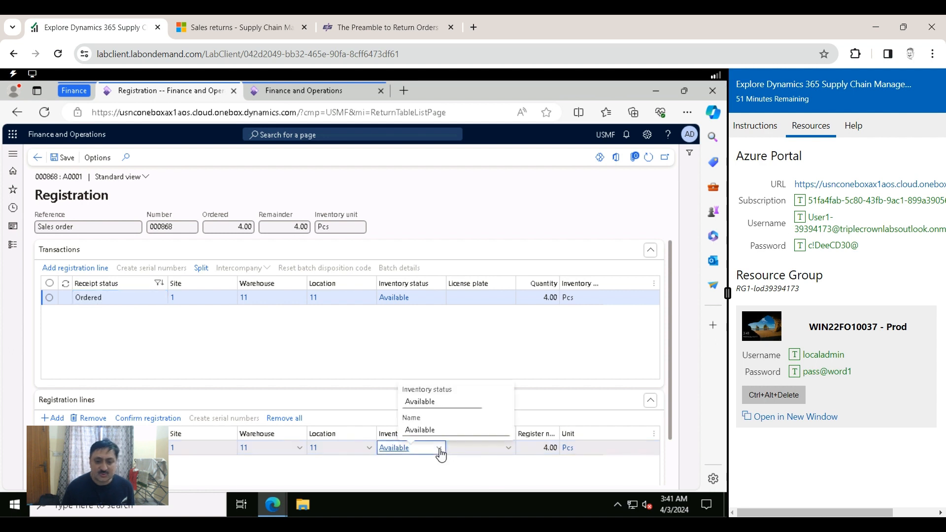
left_click(439, 448)
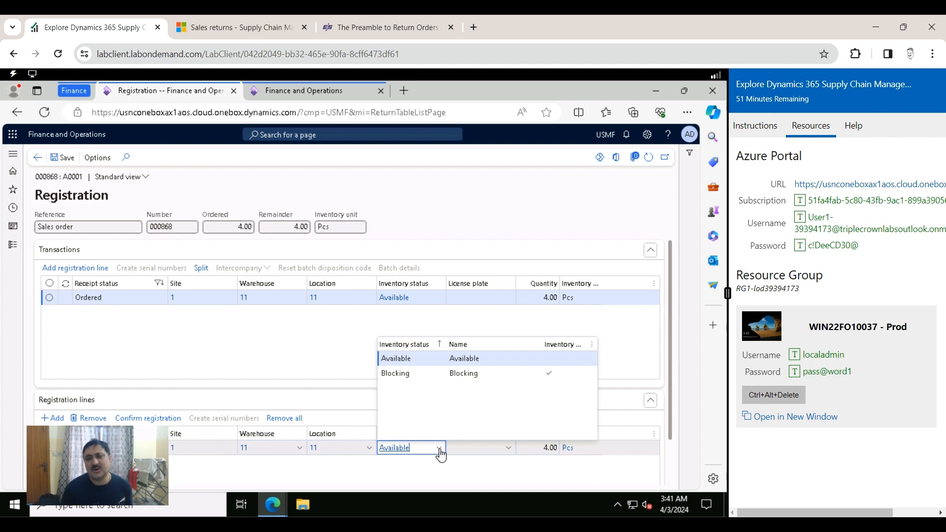
left_click(439, 449)
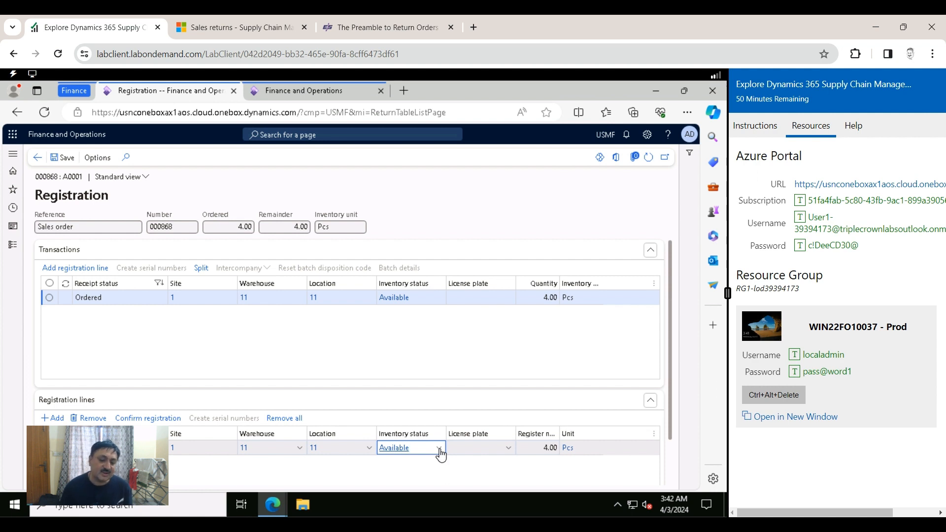
left_click_drag(671, 435, 675, 480)
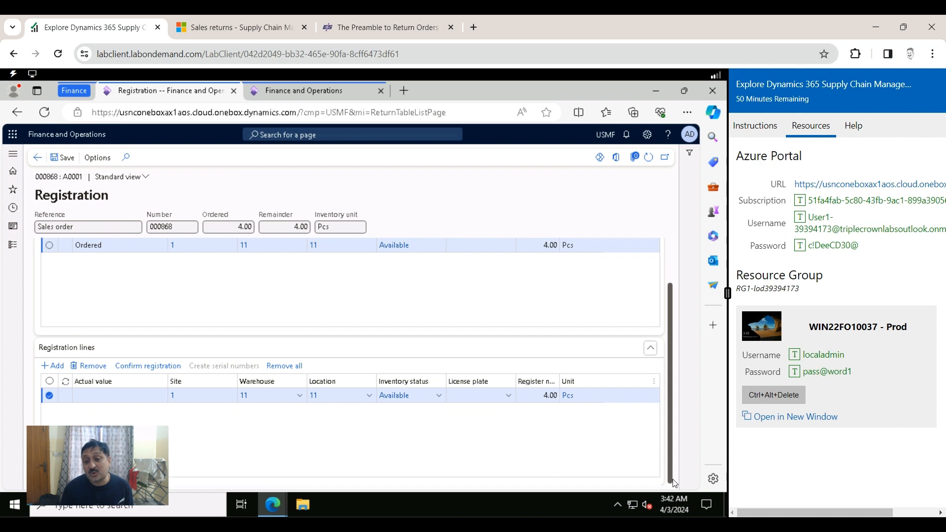
scroll(680, 385, "up", 2)
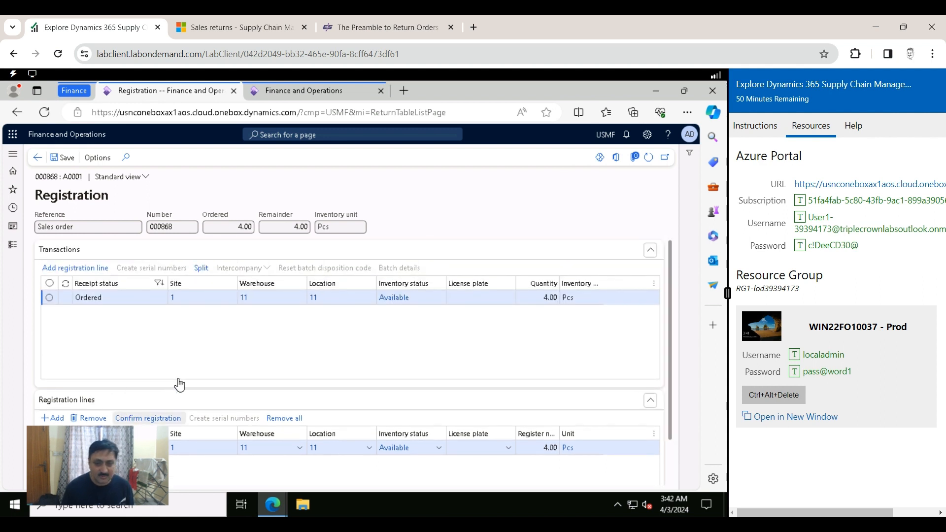
left_click(148, 418)
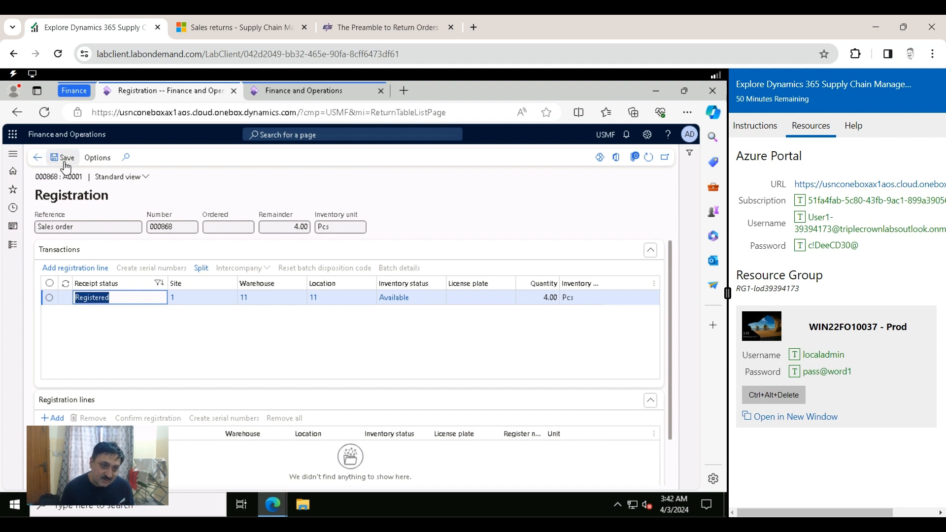
left_click(37, 157)
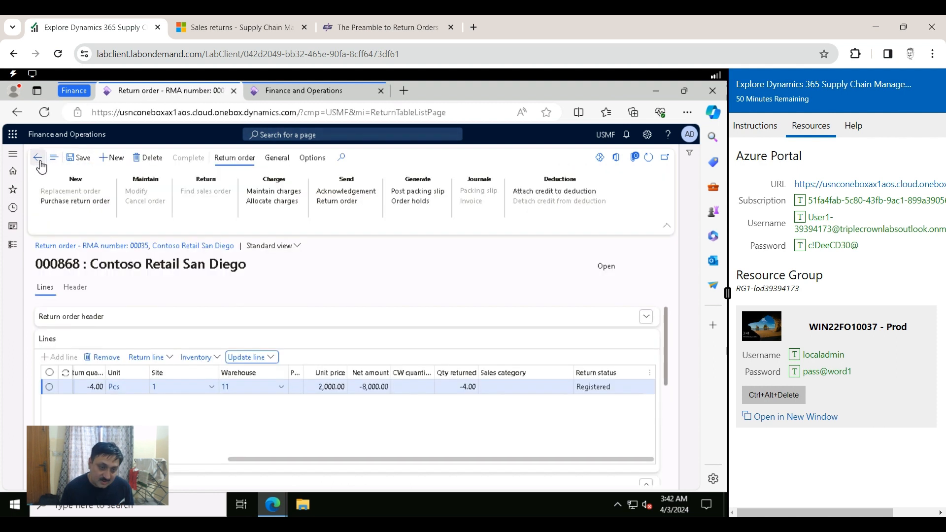
- Generate and post the return order's packing slip without printing it
left_click(436, 194)
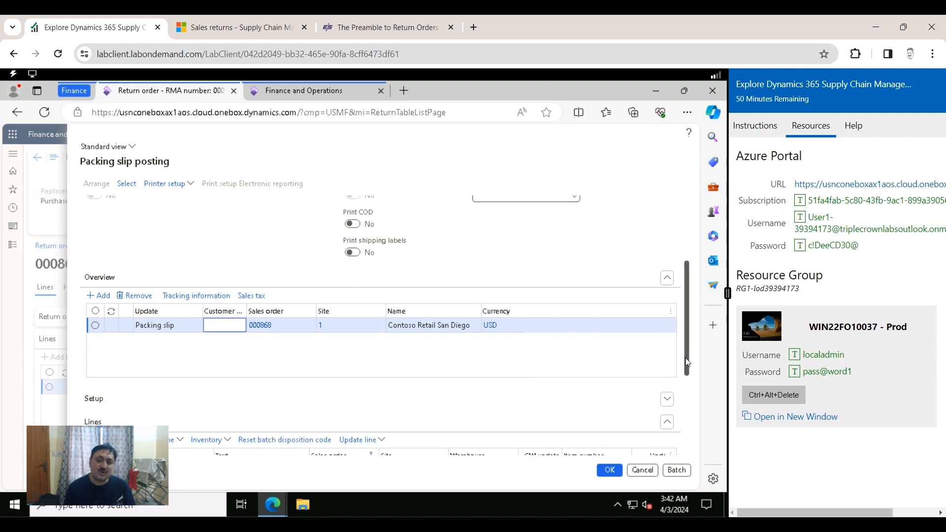
scroll(695, 432, "down", 1)
scroll(694, 432, "down", 3)
scroll(692, 387, "up", 3)
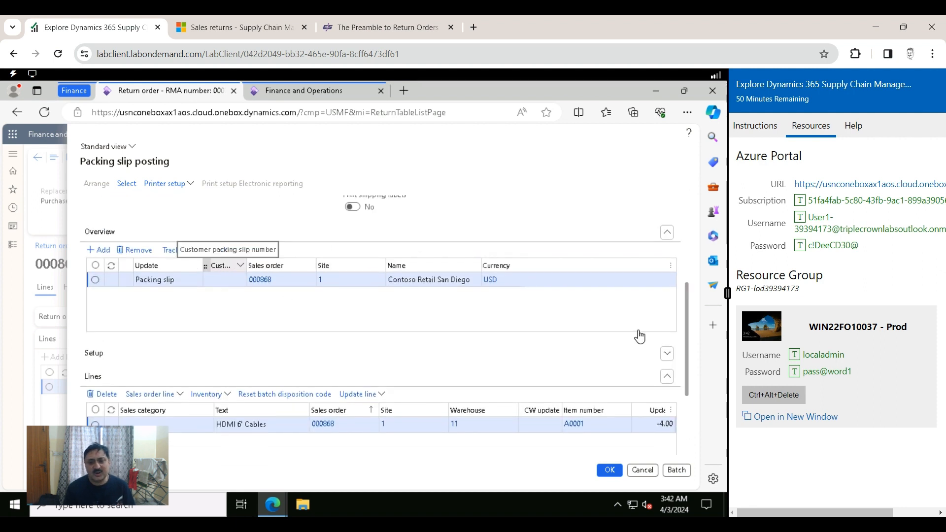
scroll(685, 361, "down", 3)
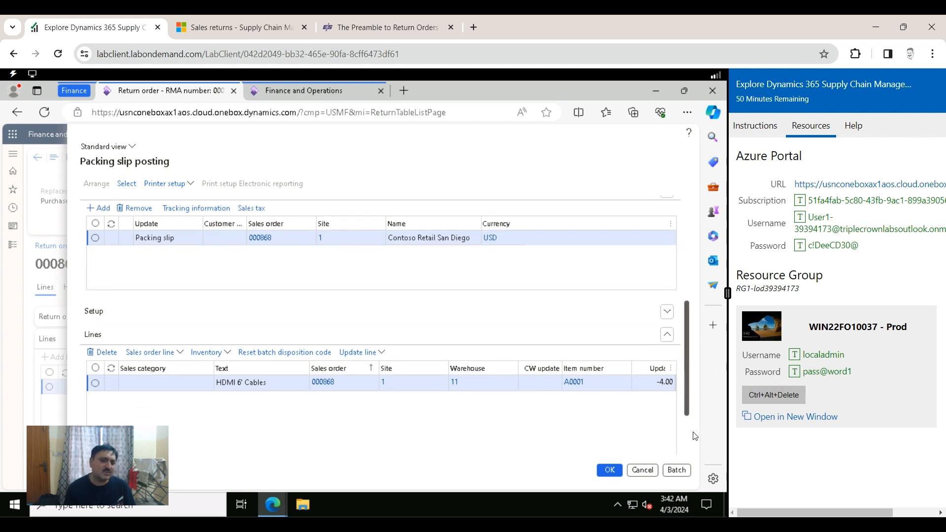
left_click(618, 475)
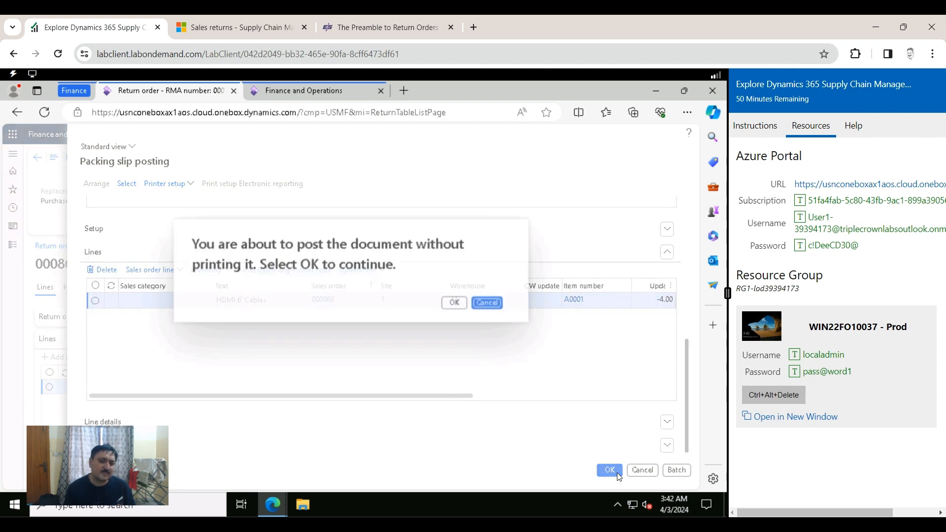
left_click(455, 302)
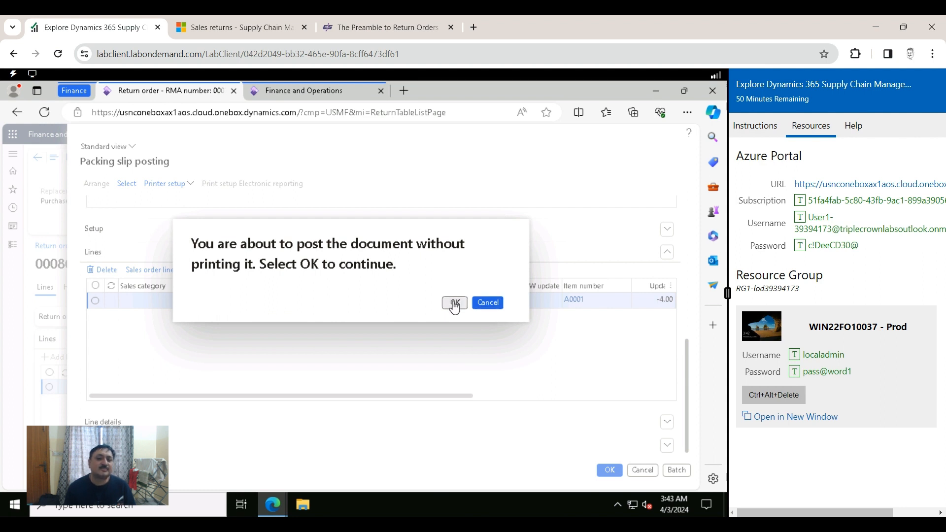
left_click(454, 303)
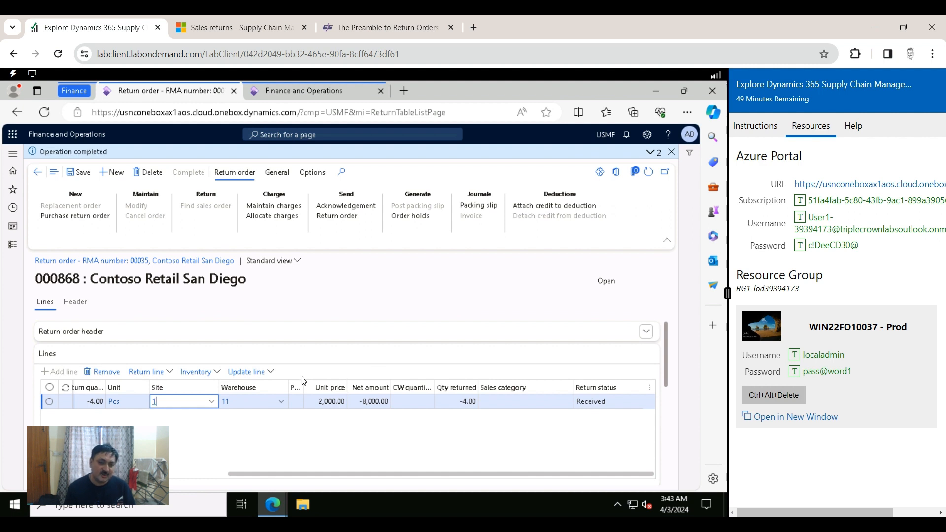
- View the inventory transactions of the return line and examine its receipt status and dates
left_click(215, 373)
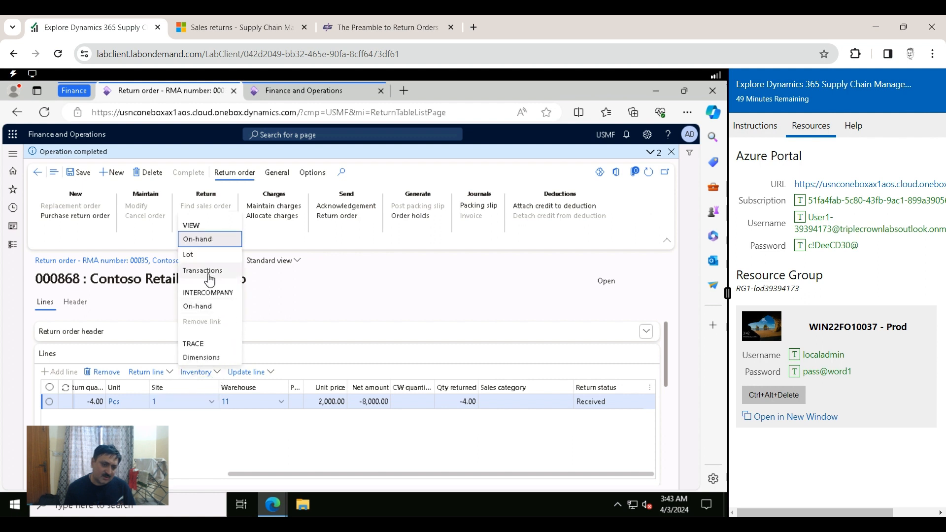
left_click(208, 272)
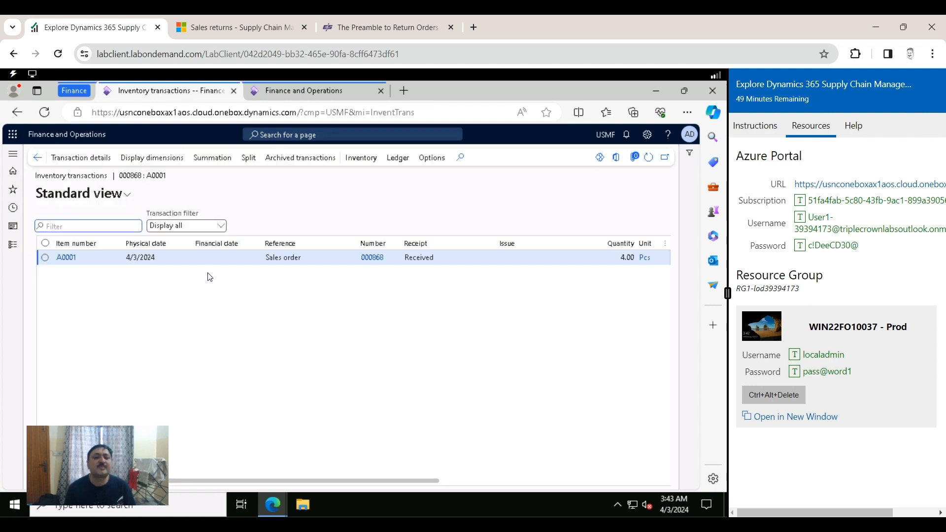
left_click_drag(427, 481, 391, 471)
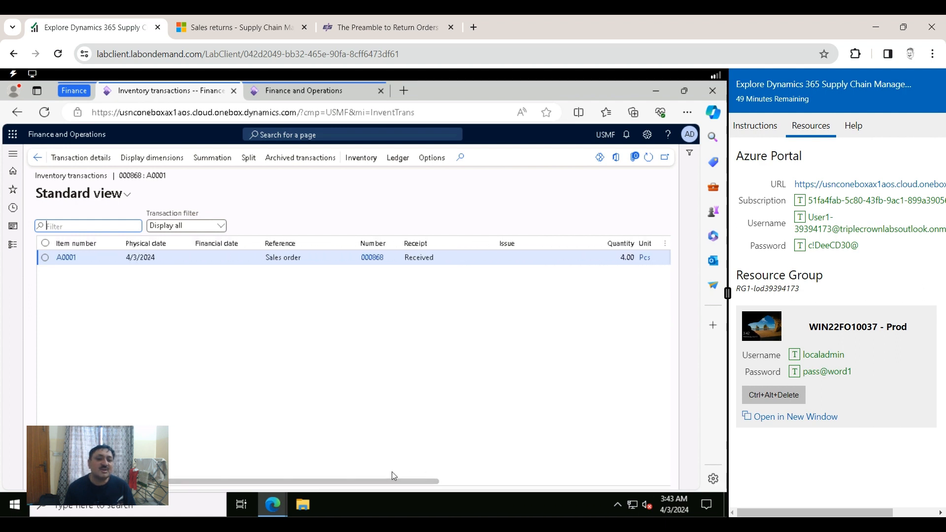